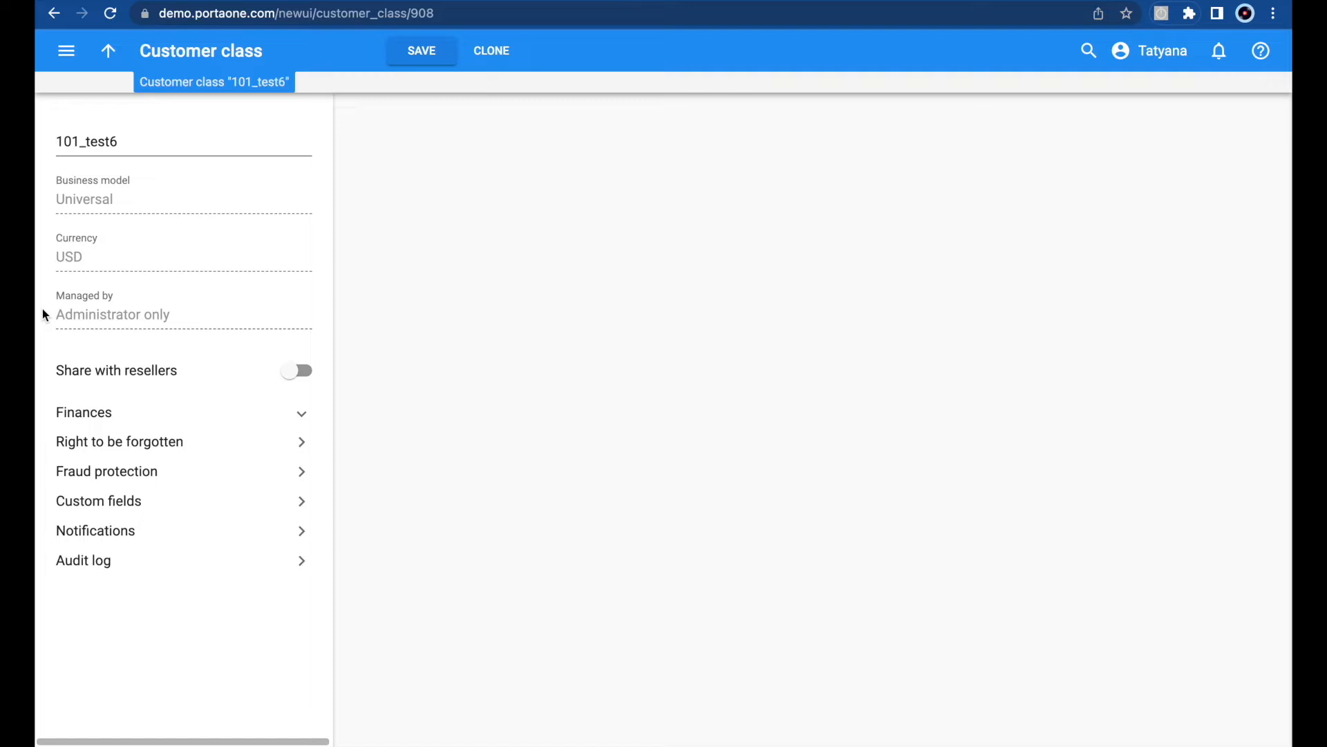
# Step: Enable regular invoices in the finance invoicing settings of customer class 101_test6
pyautogui.click(107, 415)
pyautogui.click(141, 482)
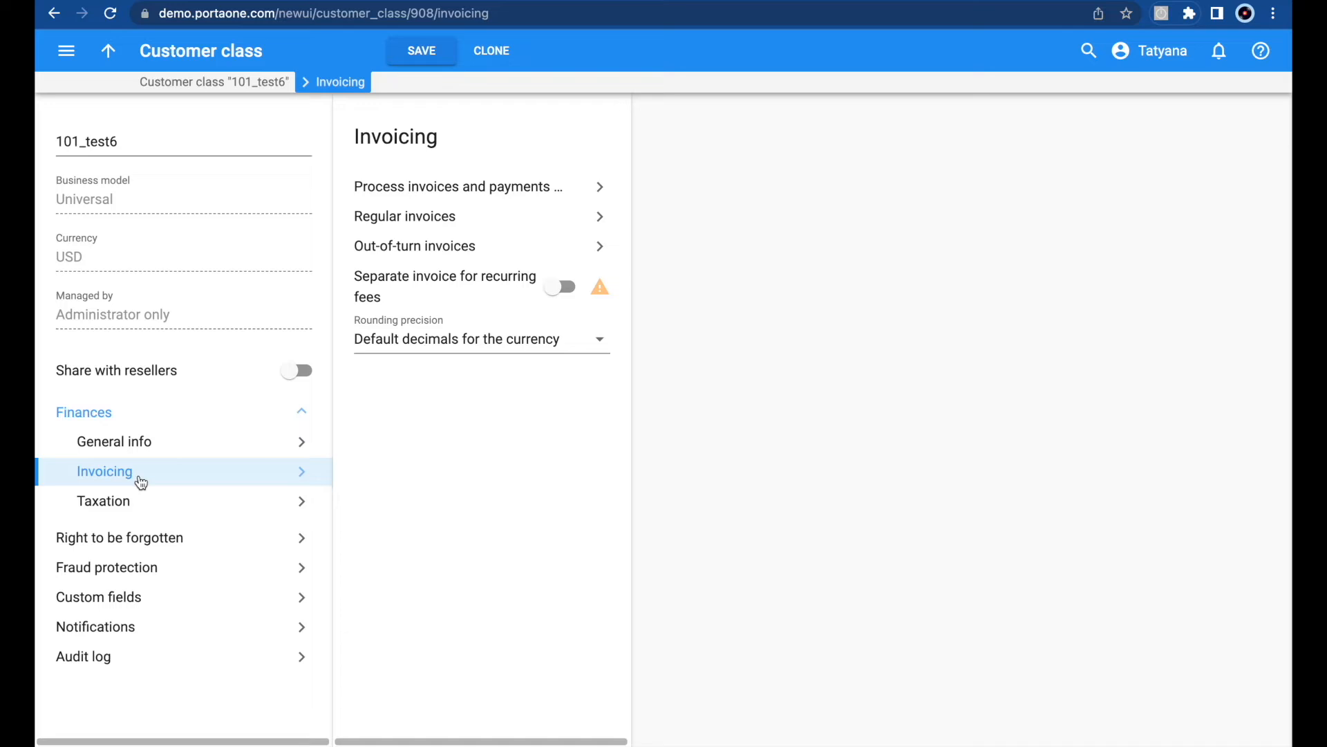
pyautogui.click(468, 227)
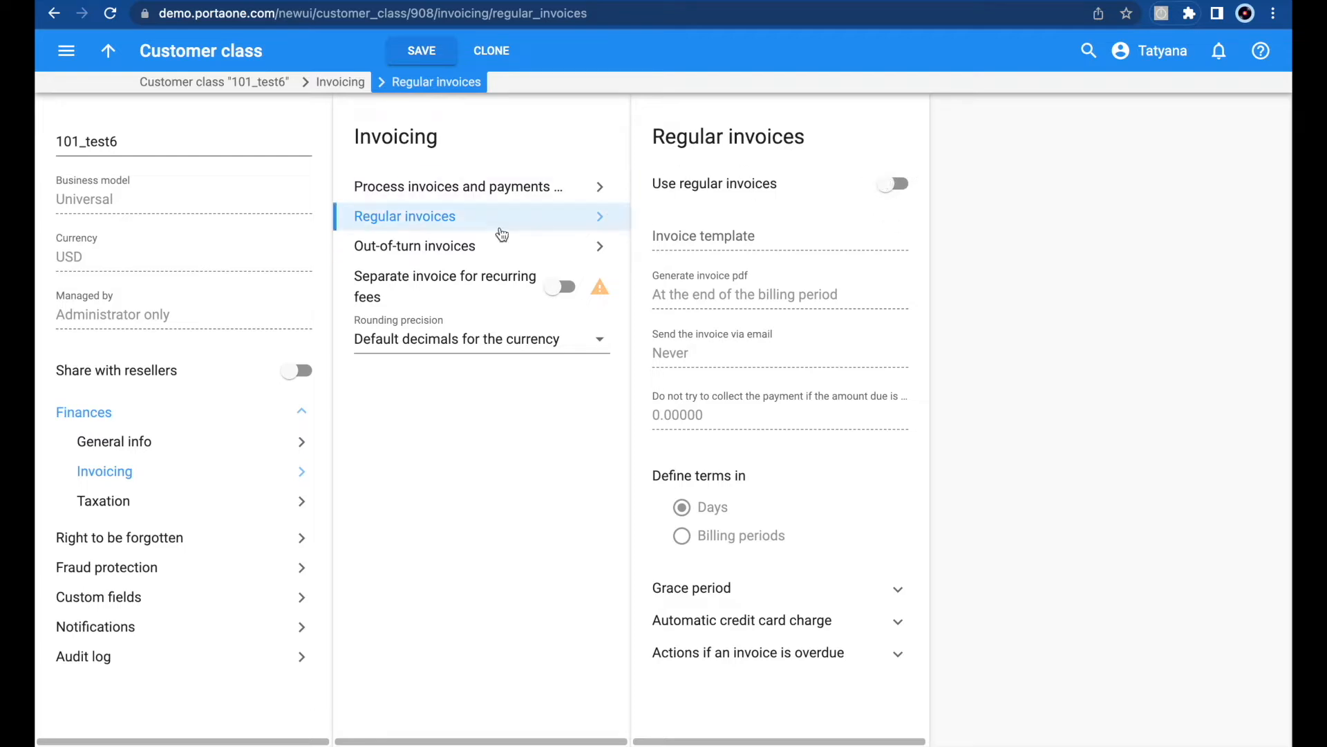
pyautogui.click(440, 248)
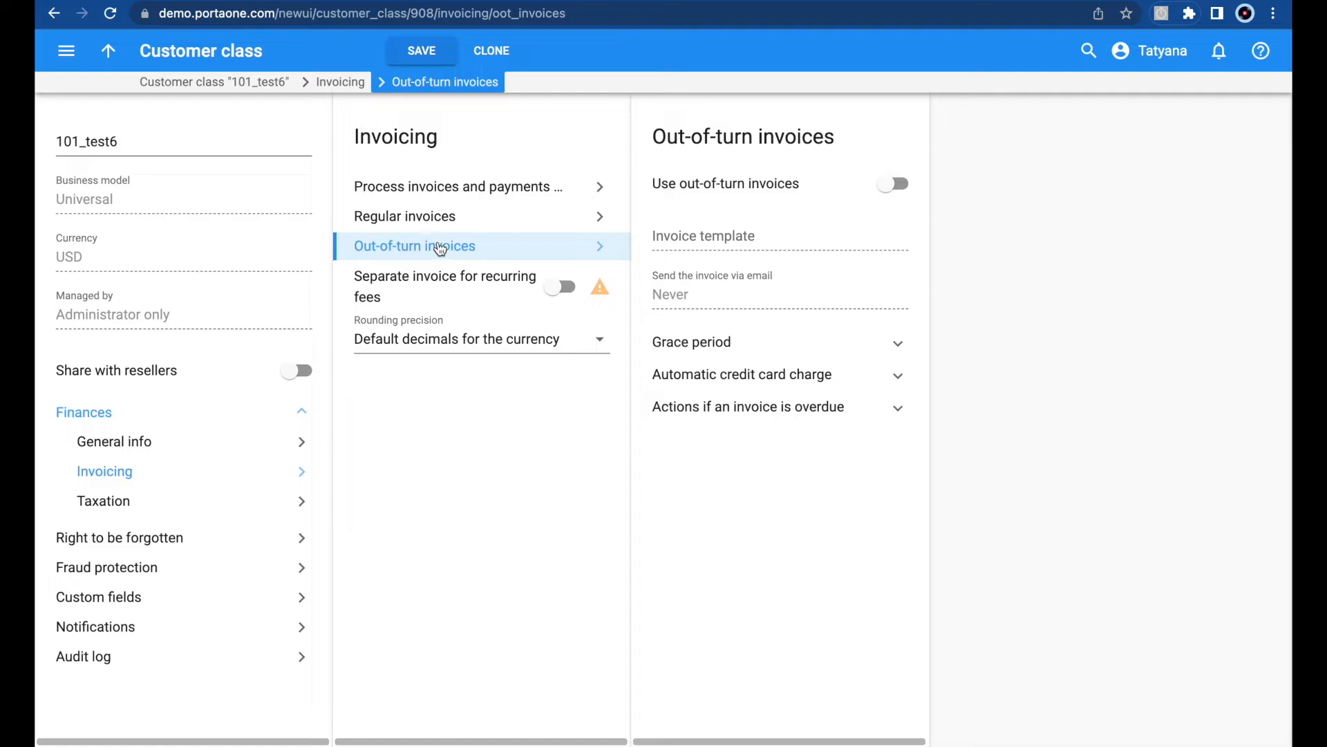
pyautogui.click(445, 229)
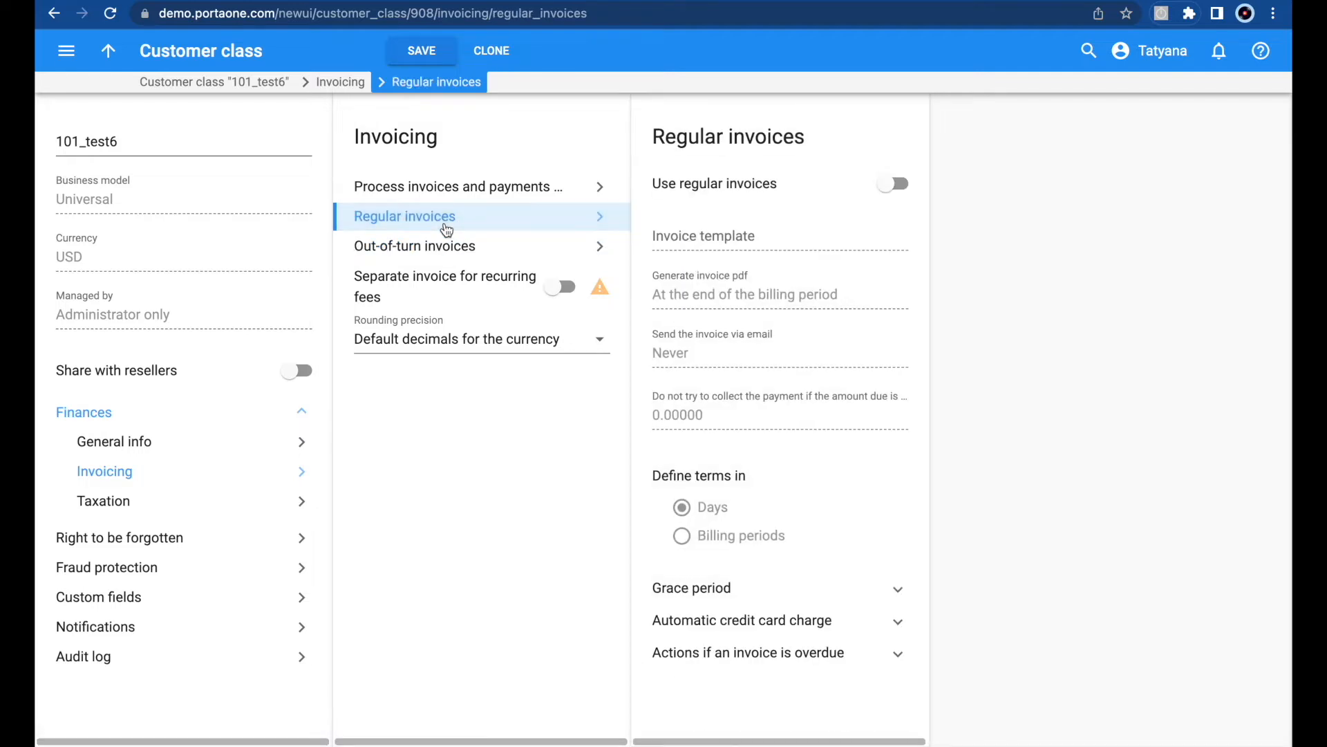
pyautogui.click(892, 183)
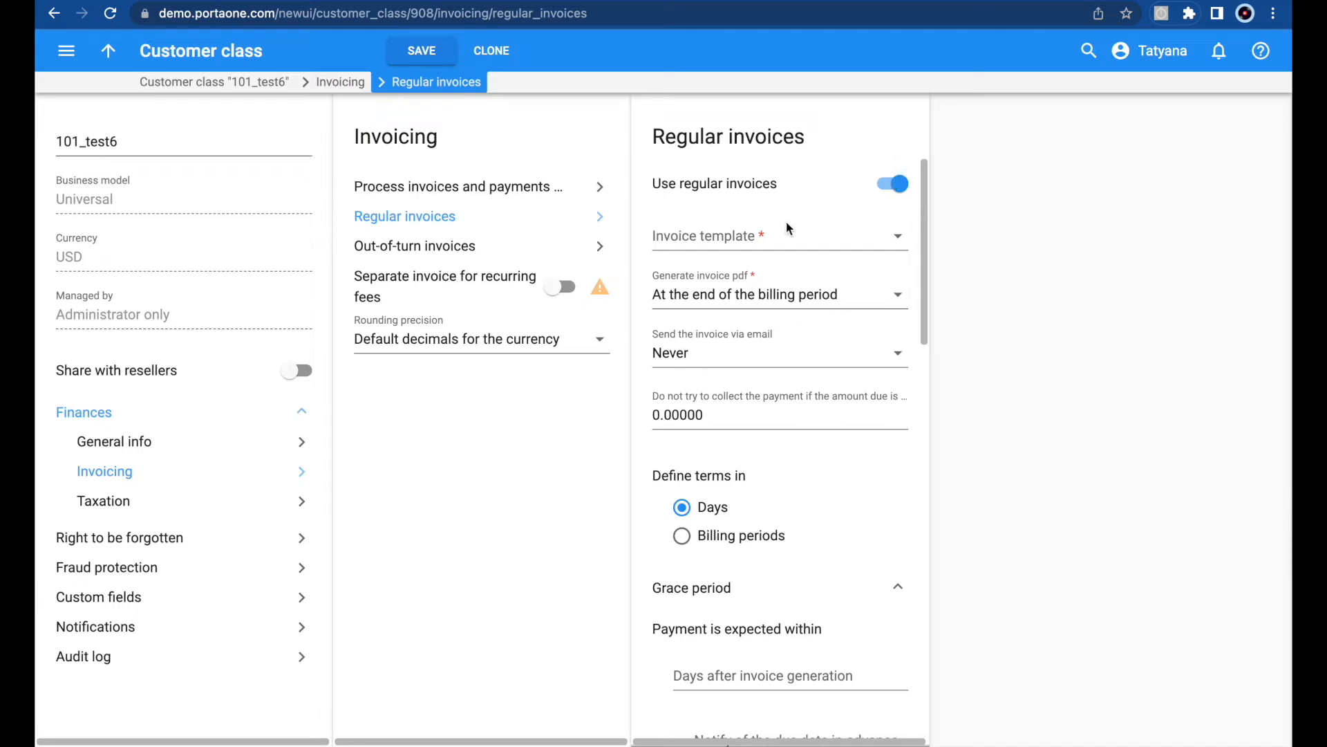
# Step: Assign the iPaaS new template to the regular invoices and set them to be sent via email automatically
pyautogui.click(899, 237)
pyautogui.write('ip')
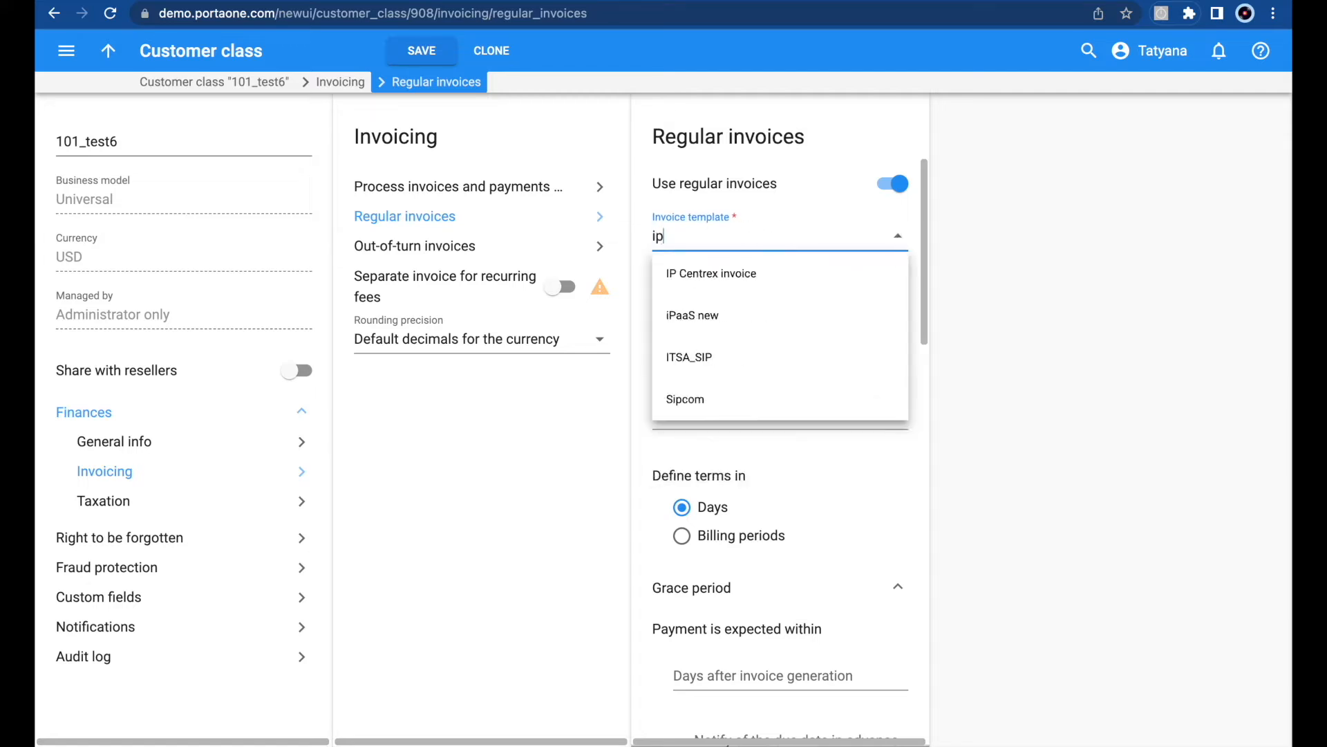
pyautogui.click(764, 305)
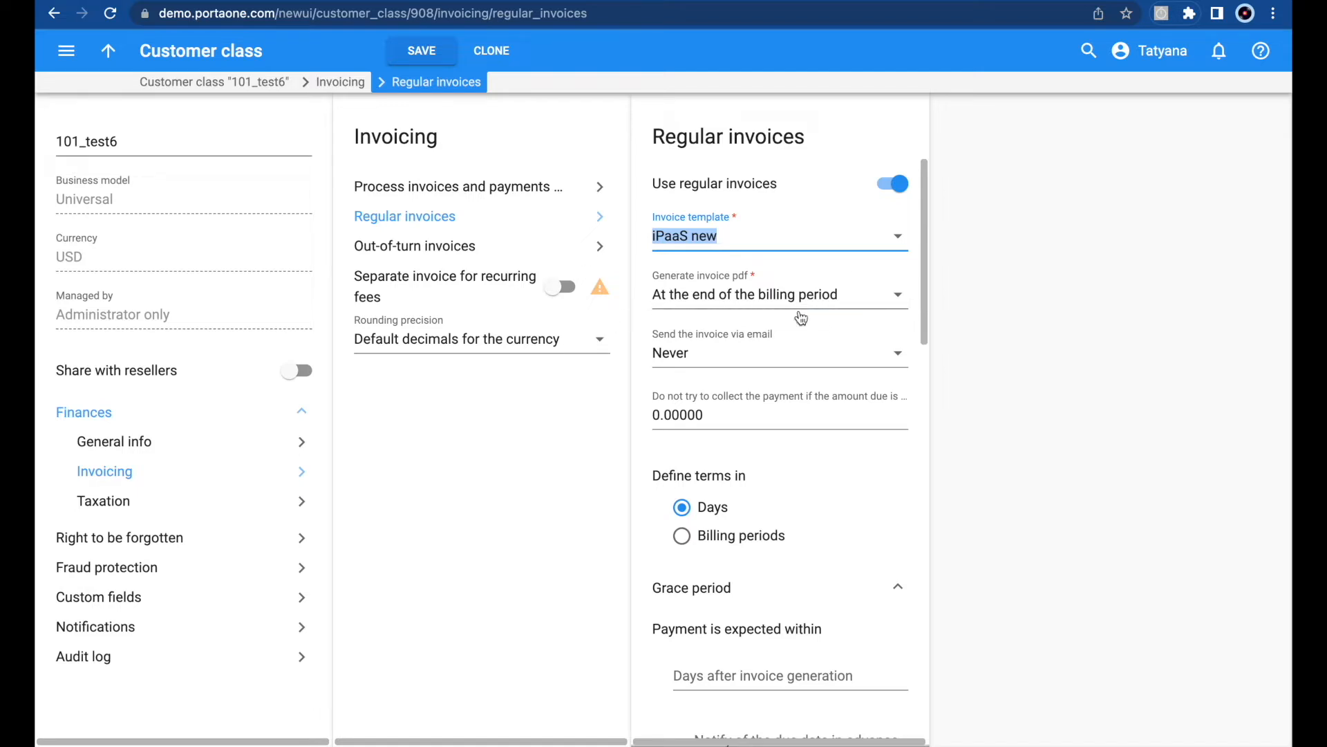
pyautogui.scroll(-2, 864, 390)
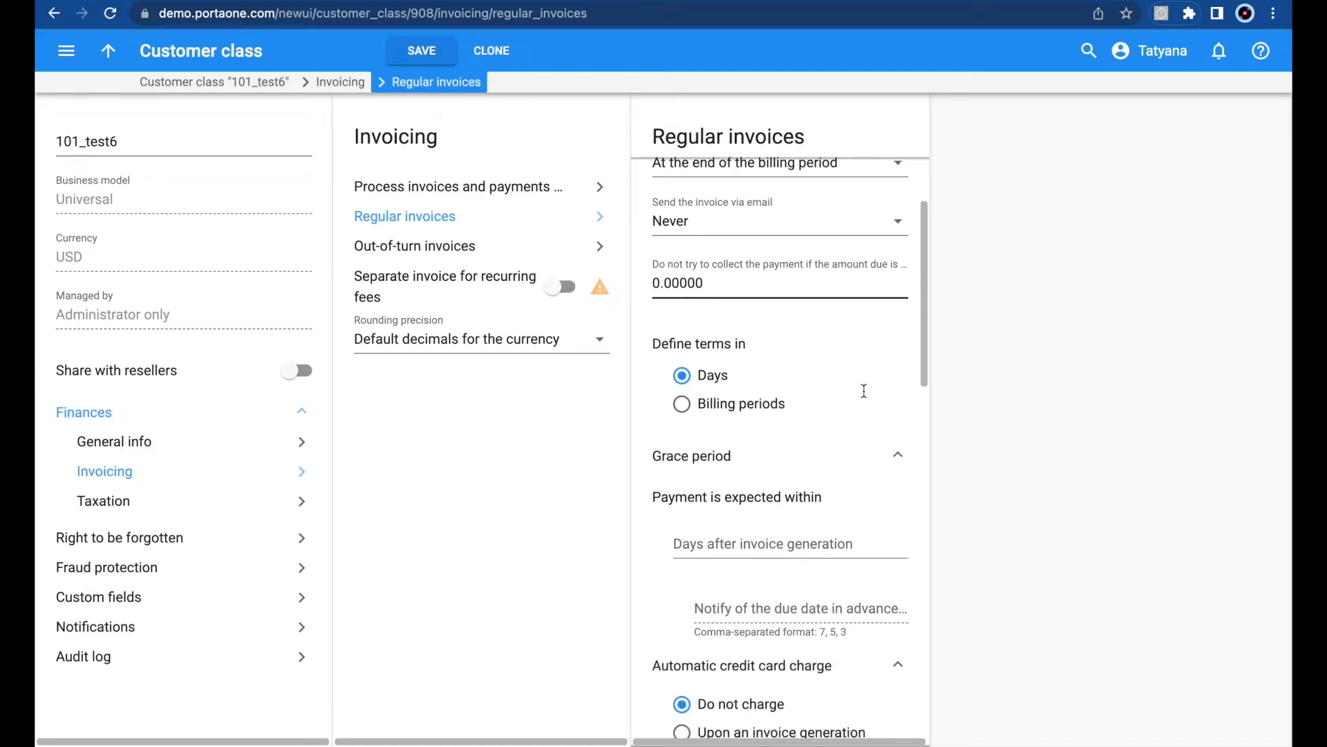
pyautogui.click(834, 236)
pyautogui.click(768, 305)
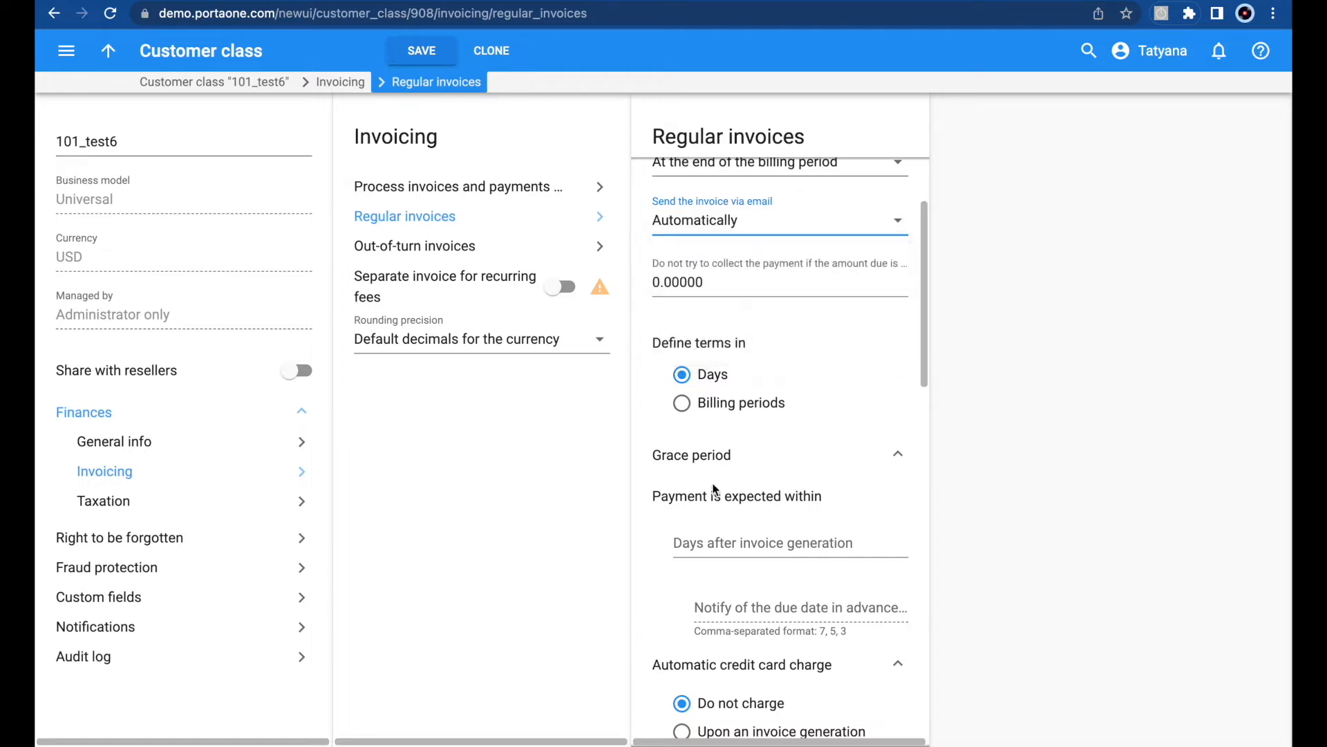
# Step: Set the regular invoices' grace period to 30 days after invoice generation, with due date notifications 5 and 3 days in advance
pyautogui.scroll(2, 746, 491)
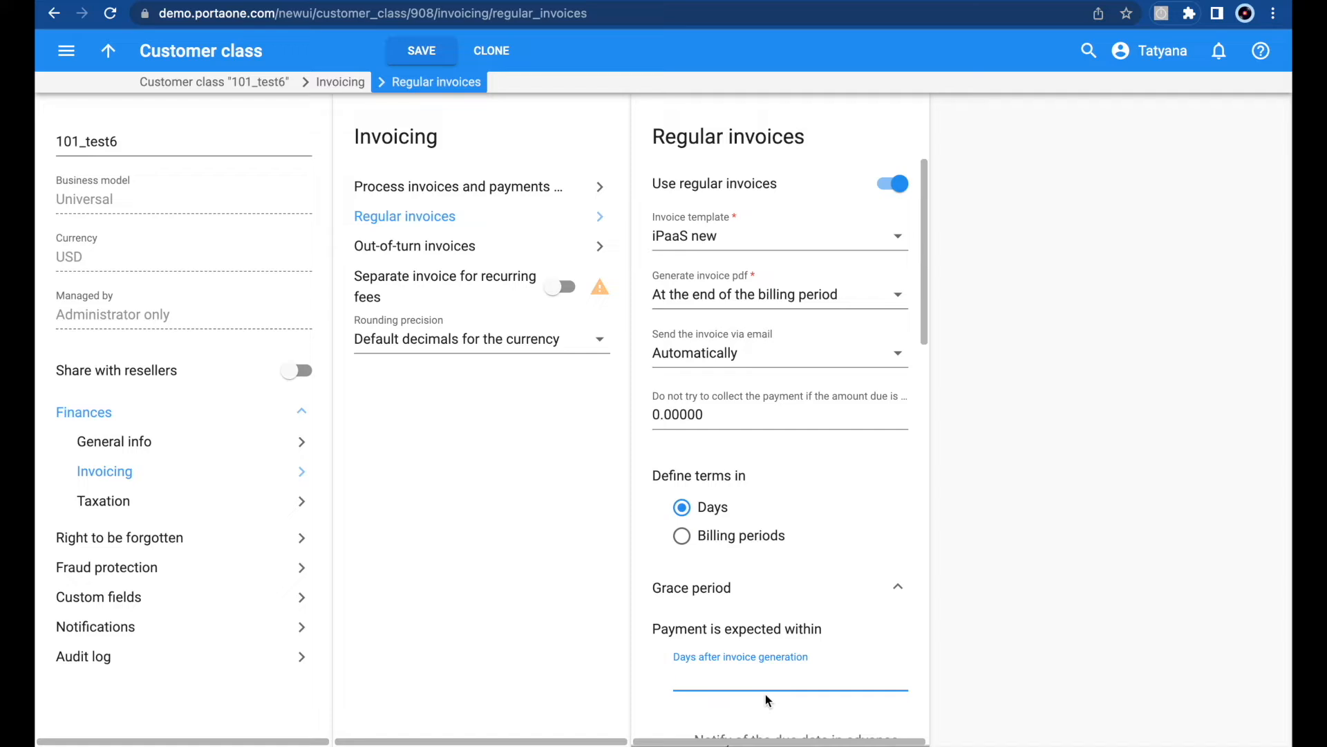
pyautogui.scroll(-4, 761, 581)
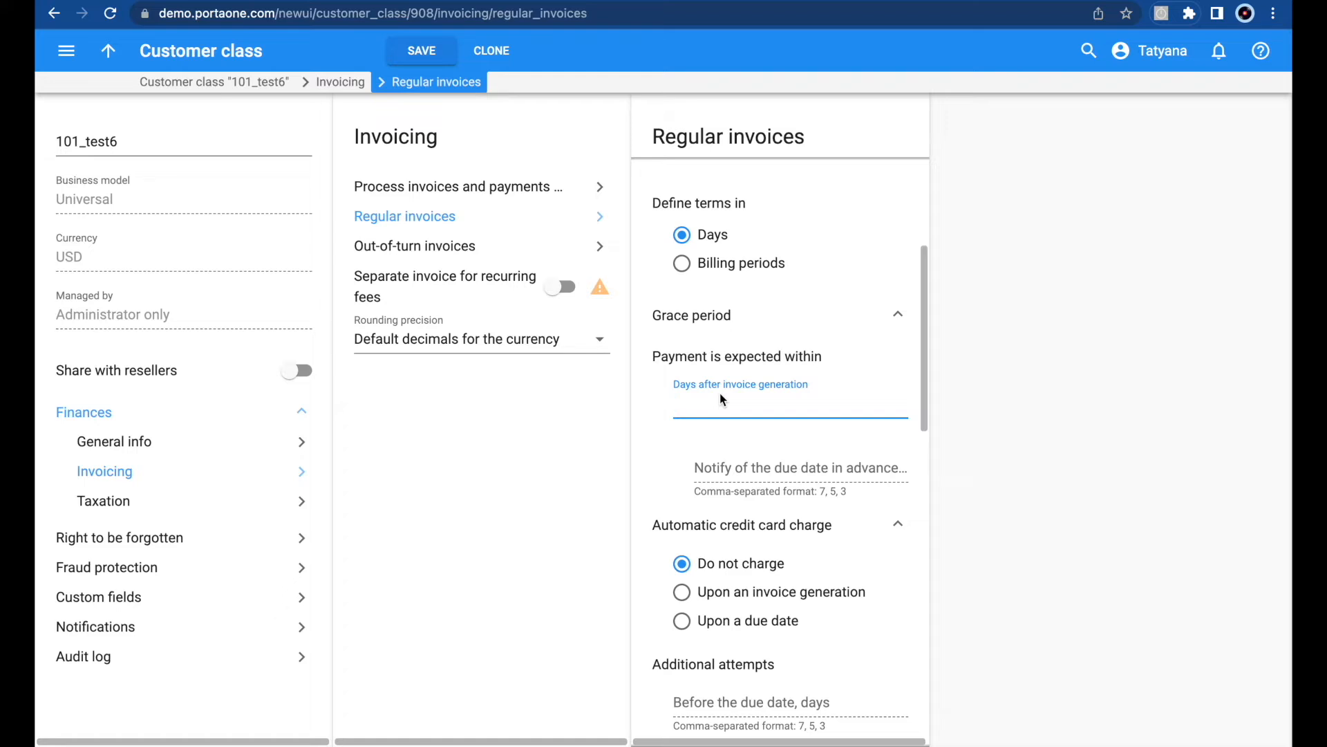
pyautogui.write('30')
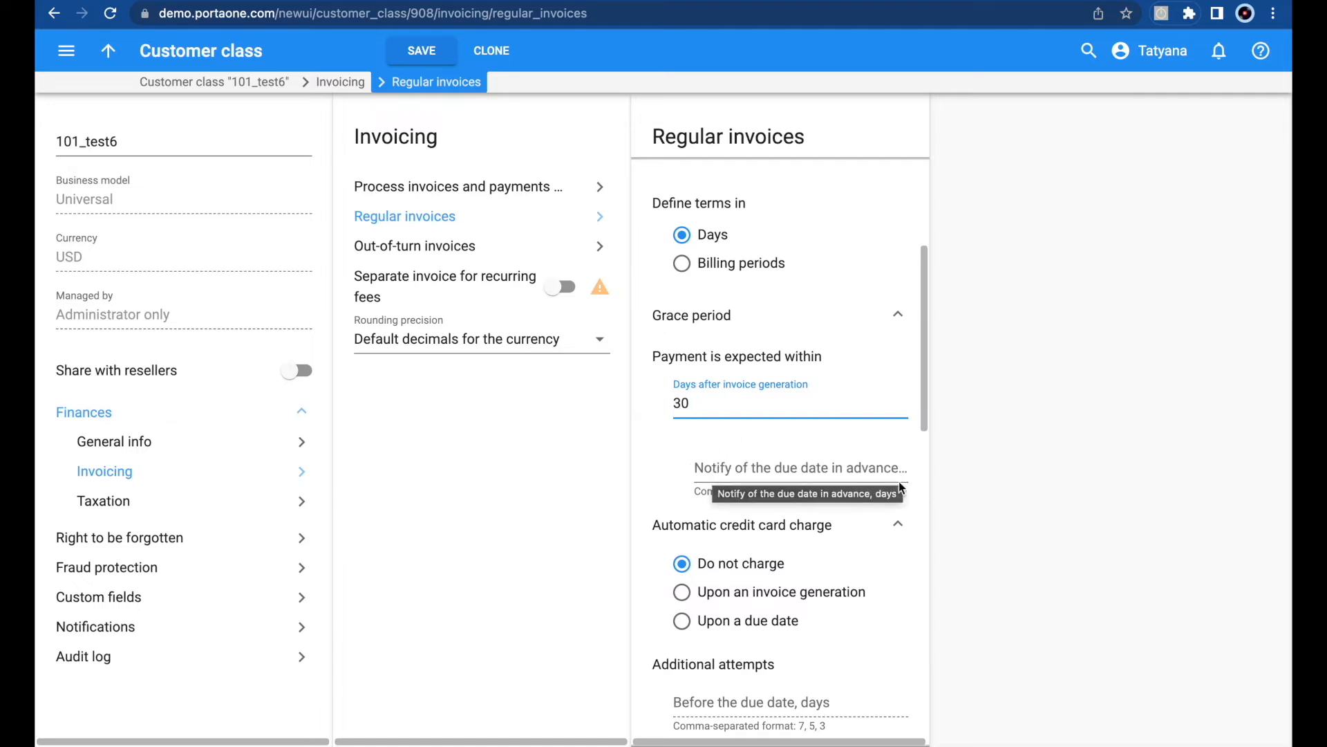
pyautogui.click(740, 468)
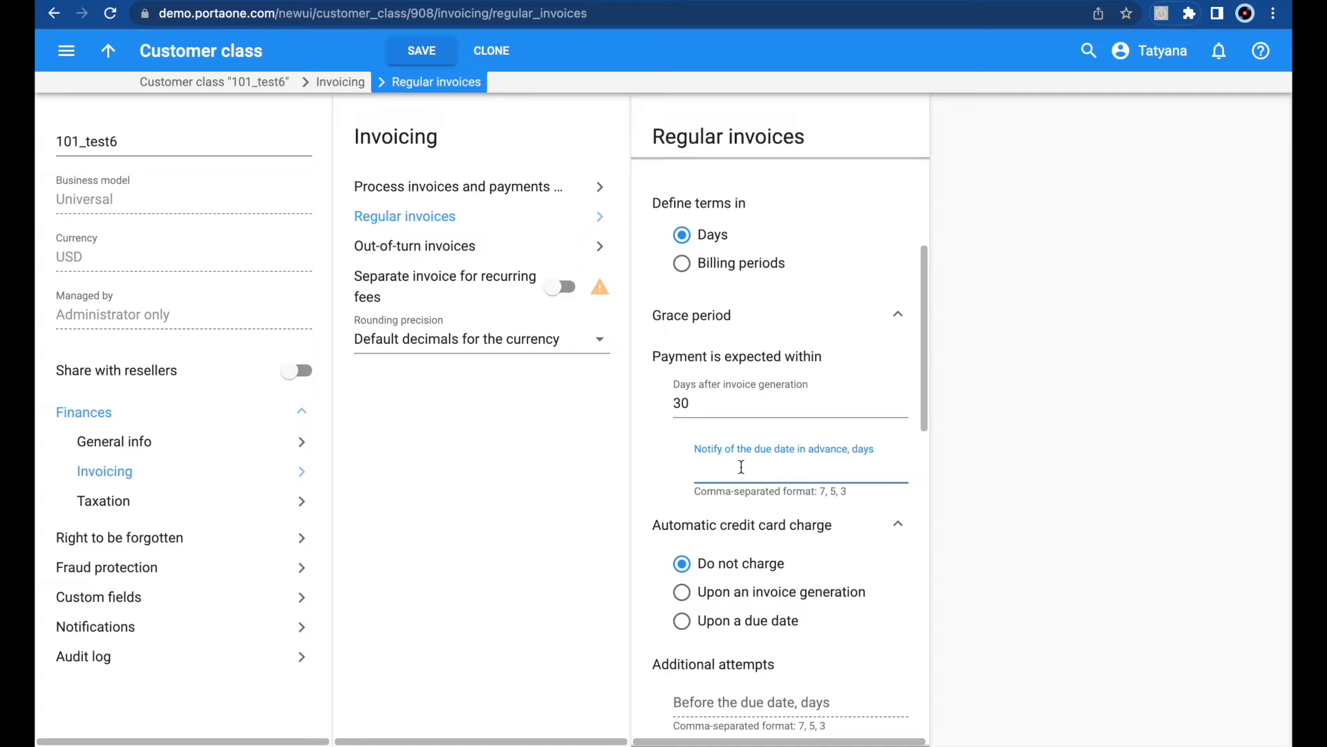
pyautogui.write('5,3')
# Step: For overdue regular invoices, suspend the customer 7 days after the due date and notify of suspension 3 days in advance
pyautogui.scroll(-2, 768, 532)
pyautogui.scroll(-2, 771, 536)
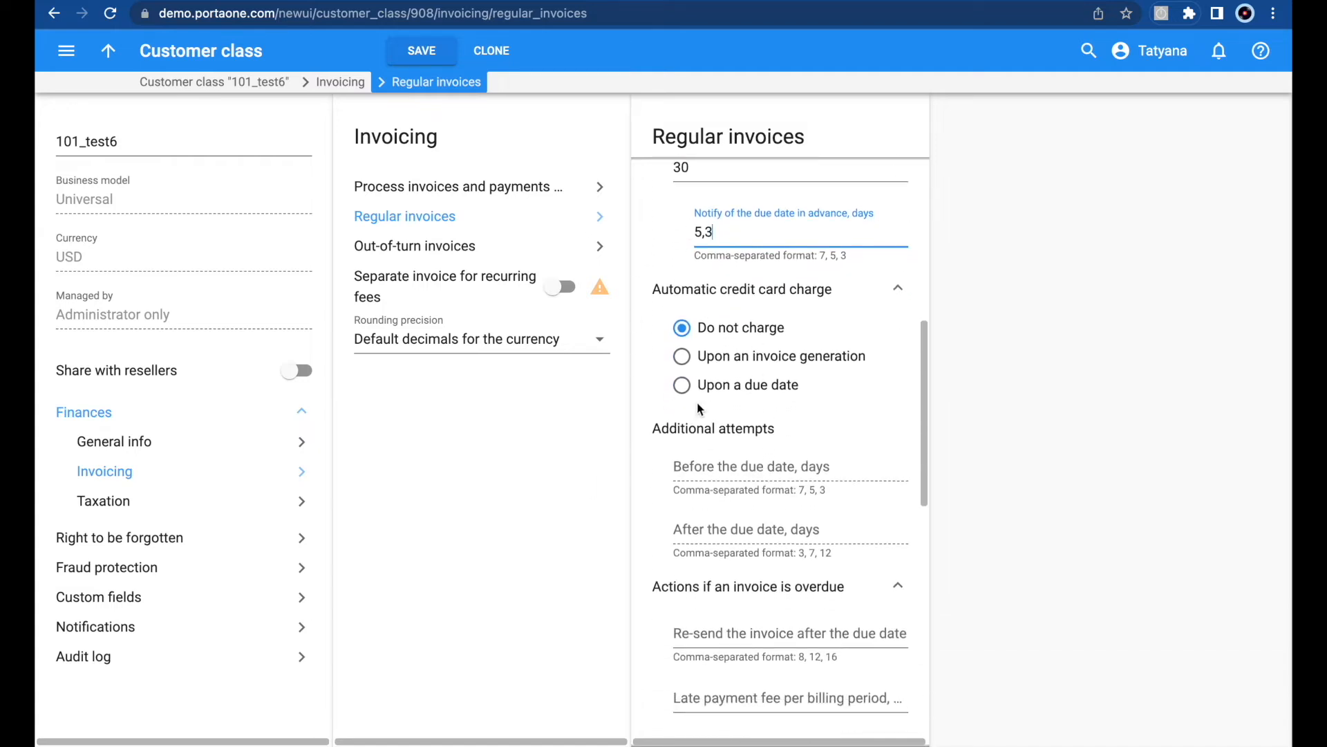
pyautogui.scroll(-5, 754, 386)
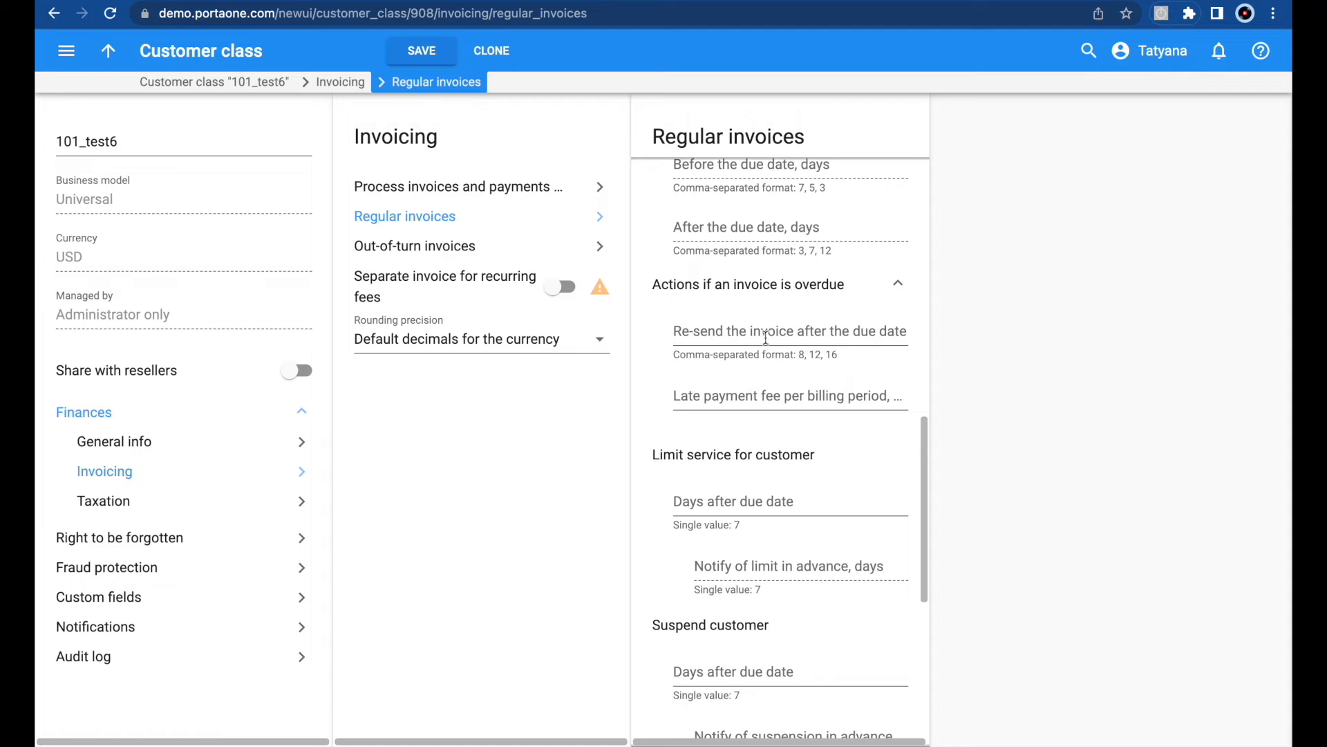
pyautogui.scroll(-5, 748, 525)
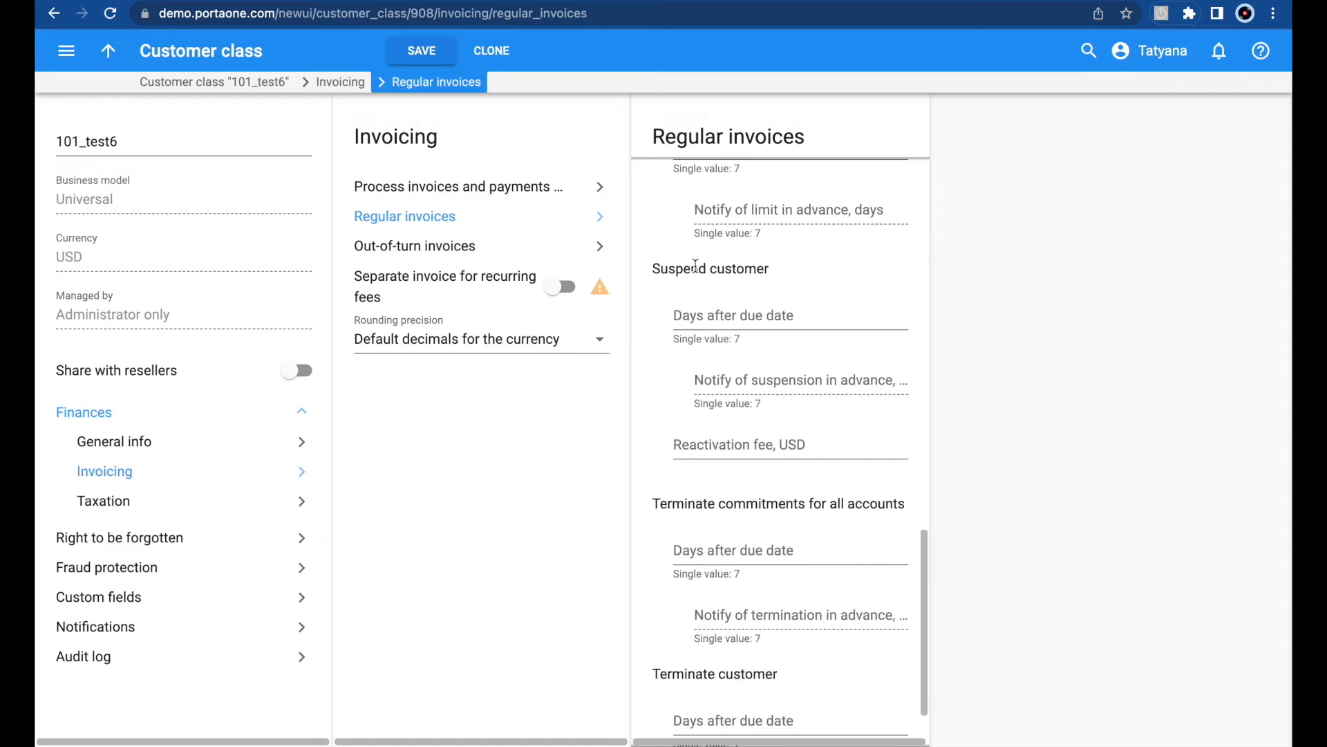
pyautogui.click(762, 315)
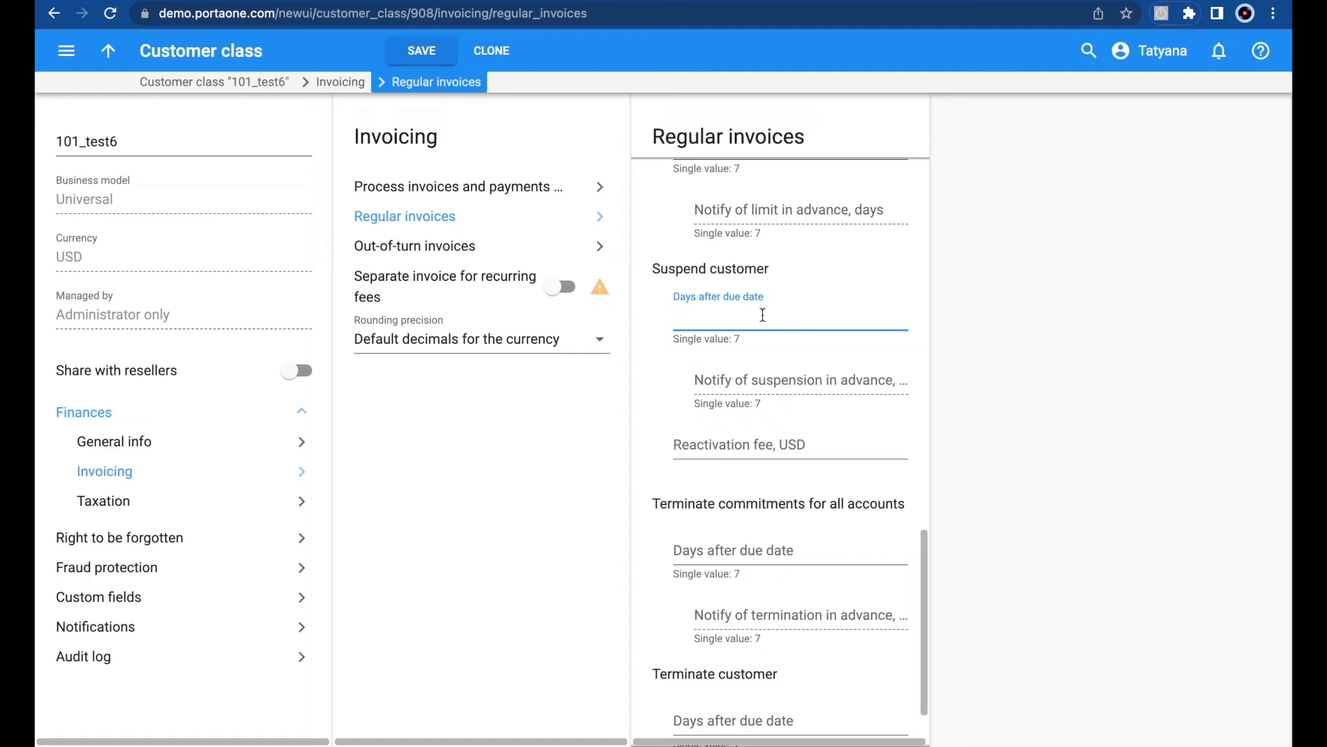
pyautogui.write('7')
pyautogui.click(777, 384)
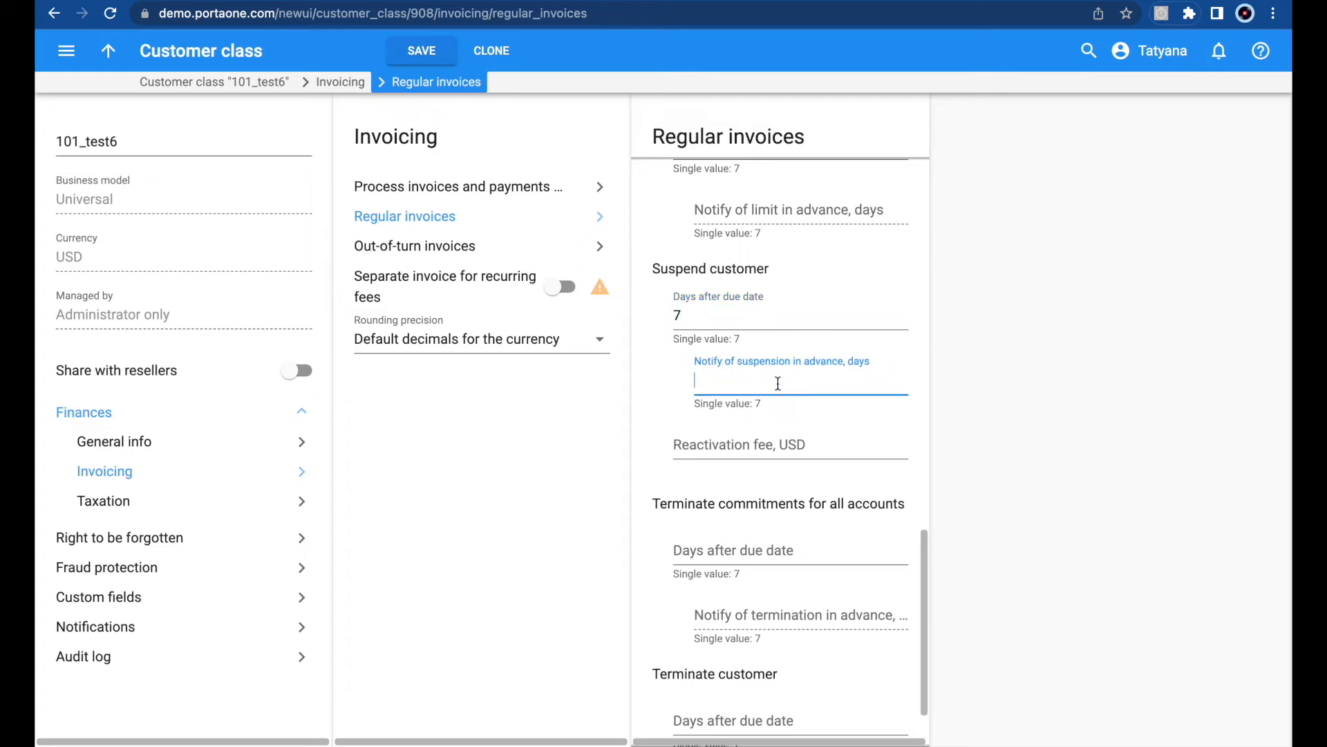
pyautogui.write('3')
pyautogui.press('Tab')
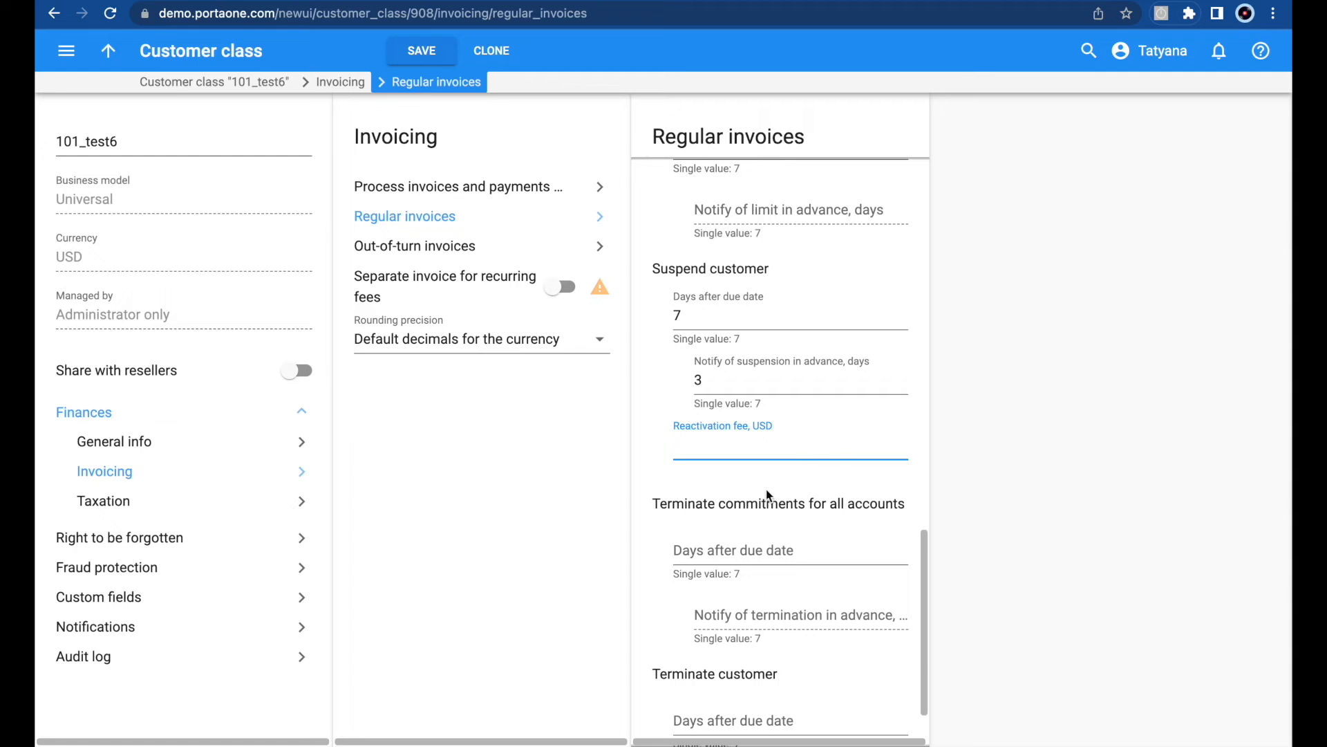
# Step: Set customer termination to 60 days after the due date with a notification 5 days in advance, and save the customer class
pyautogui.scroll(-2, 746, 435)
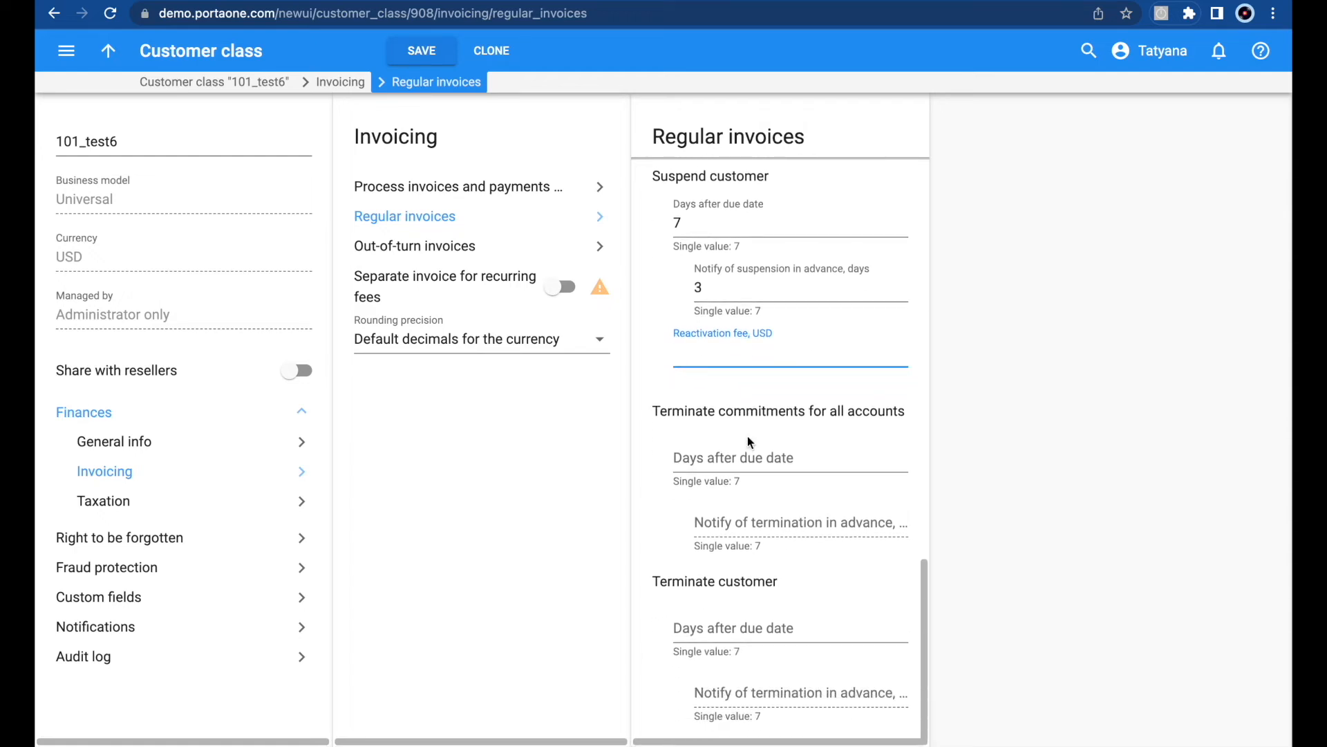
pyautogui.scroll(-1, 780, 616)
pyautogui.click(714, 628)
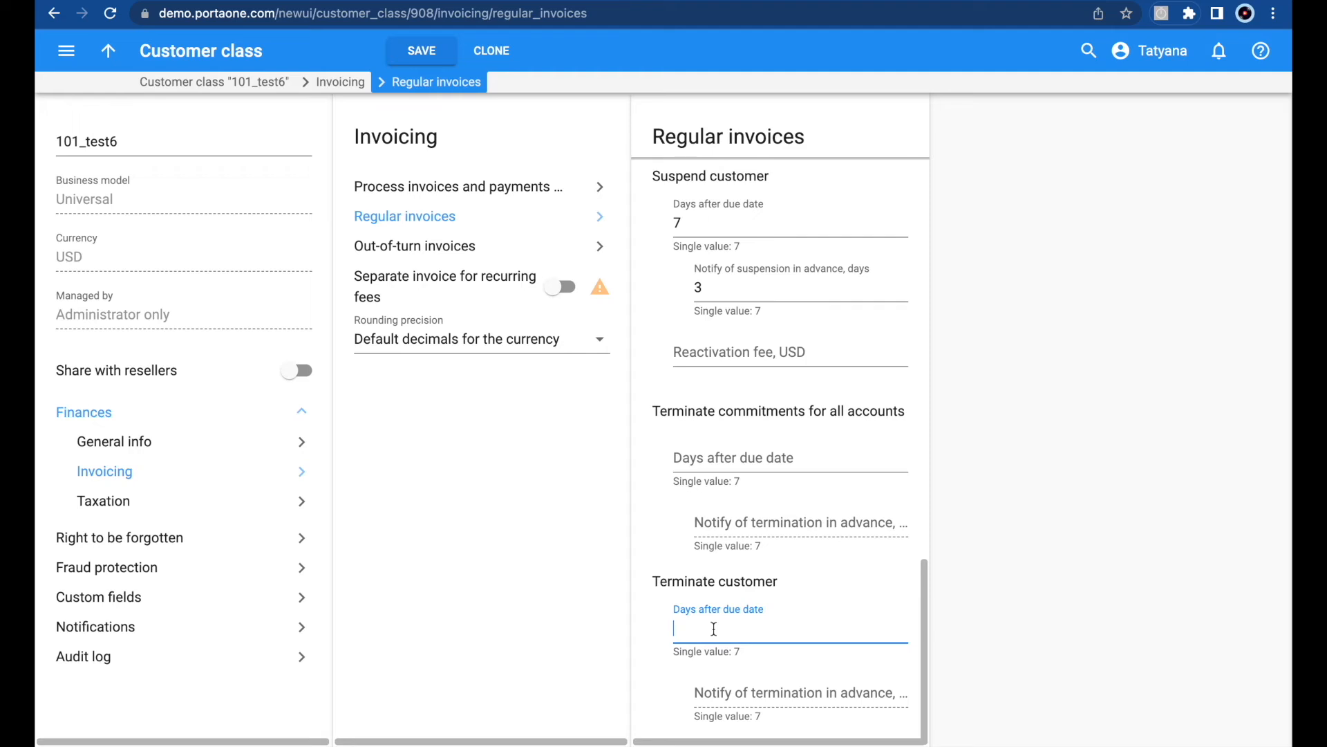
pyautogui.write('60')
pyautogui.click(711, 691)
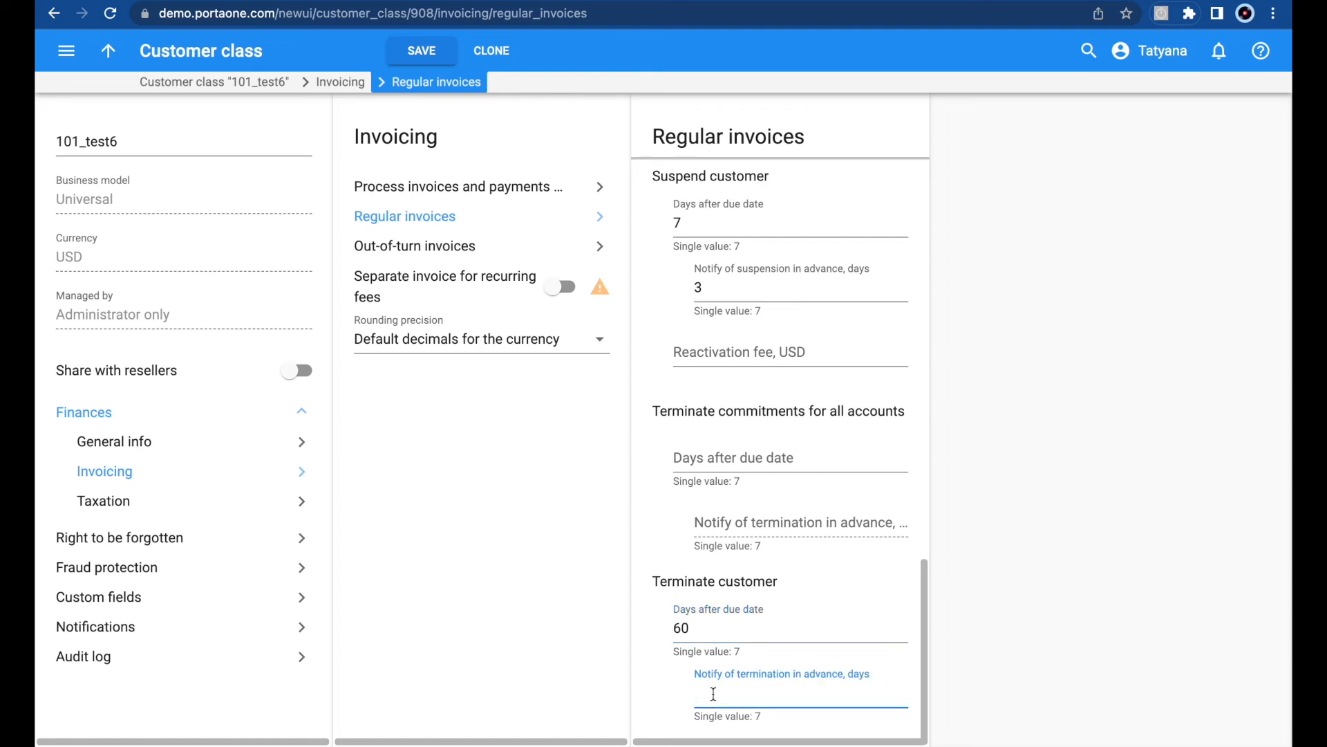
pyautogui.write('5')
pyautogui.scroll(15, 862, 367)
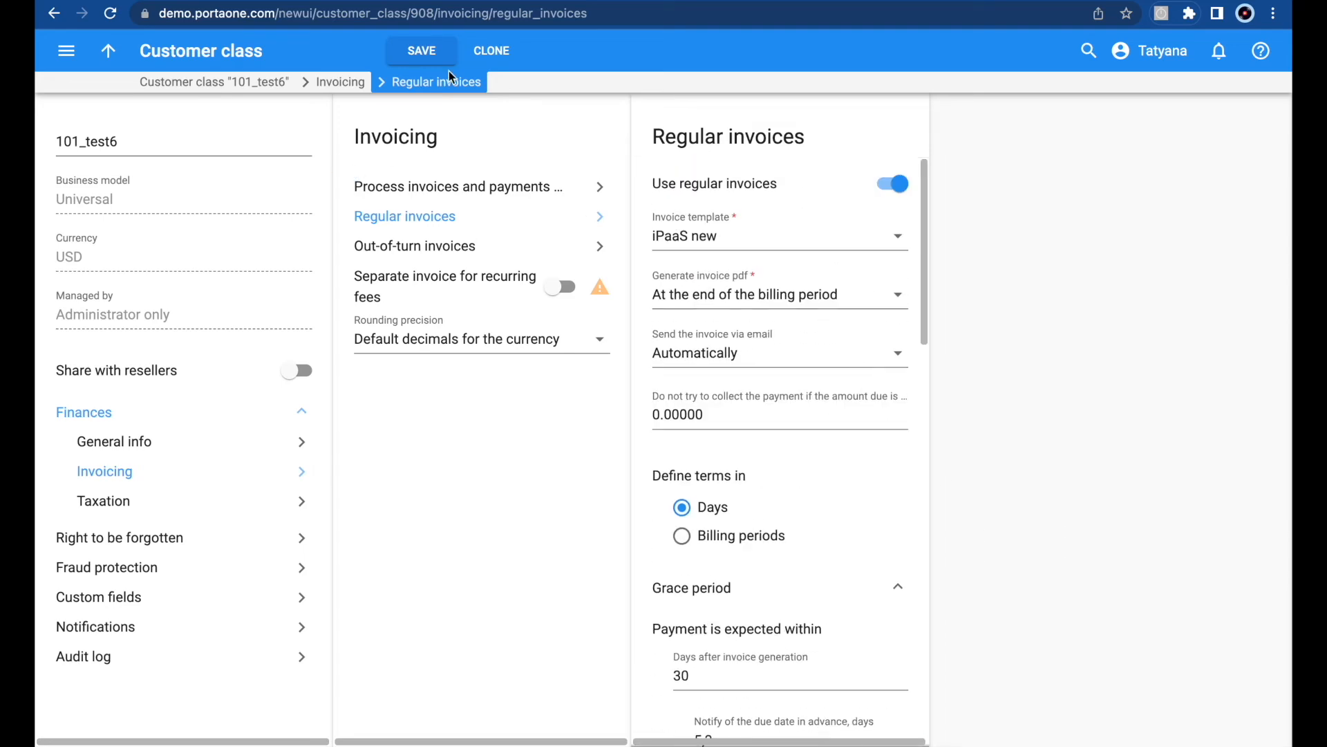
pyautogui.click(411, 51)
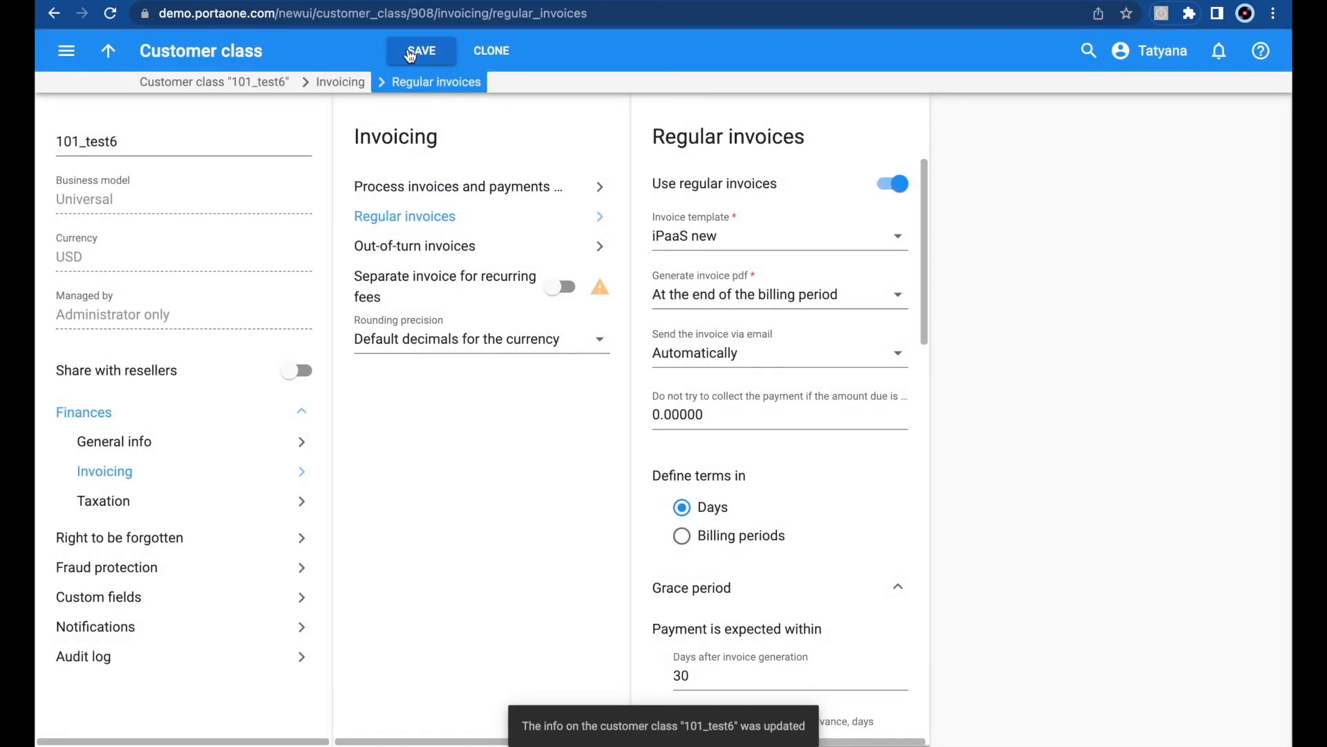
# Step: Enable out-of-turn invoices for the customer class and assign them the iPaaS new template
pyautogui.click(423, 248)
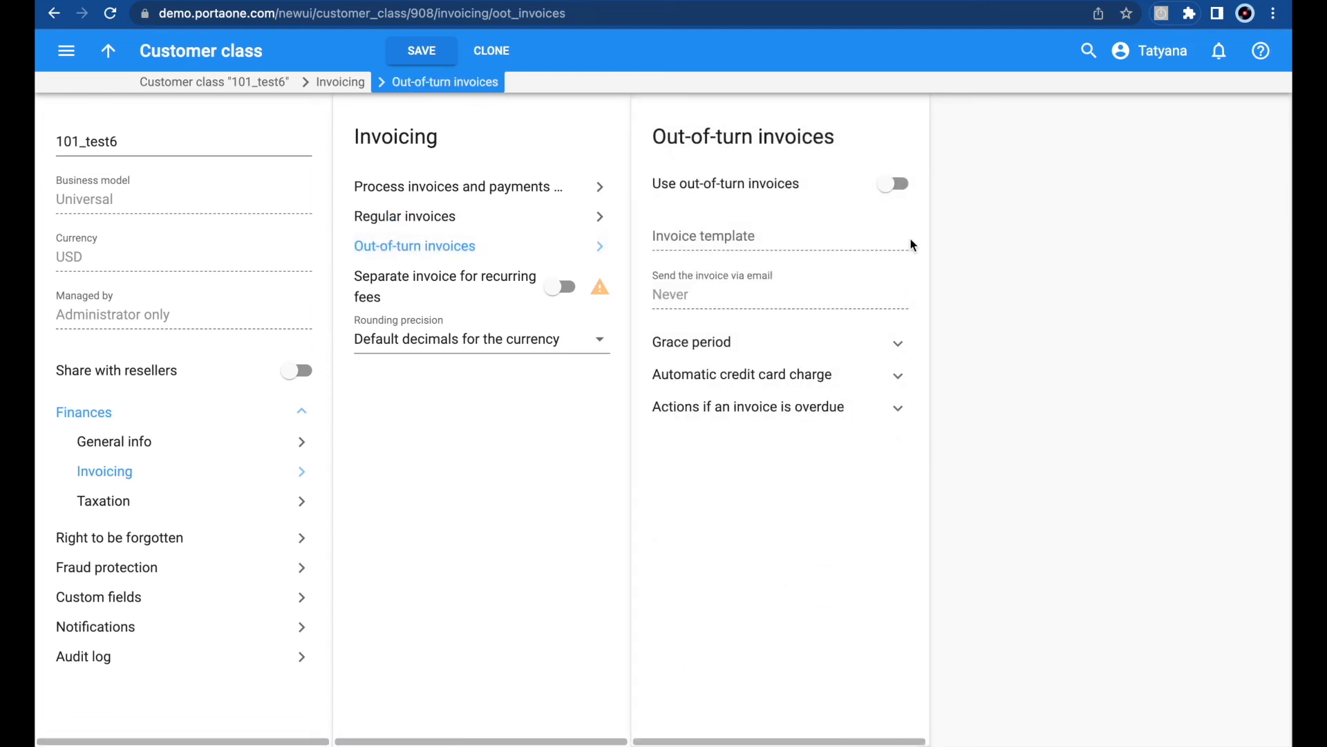
pyautogui.click(896, 186)
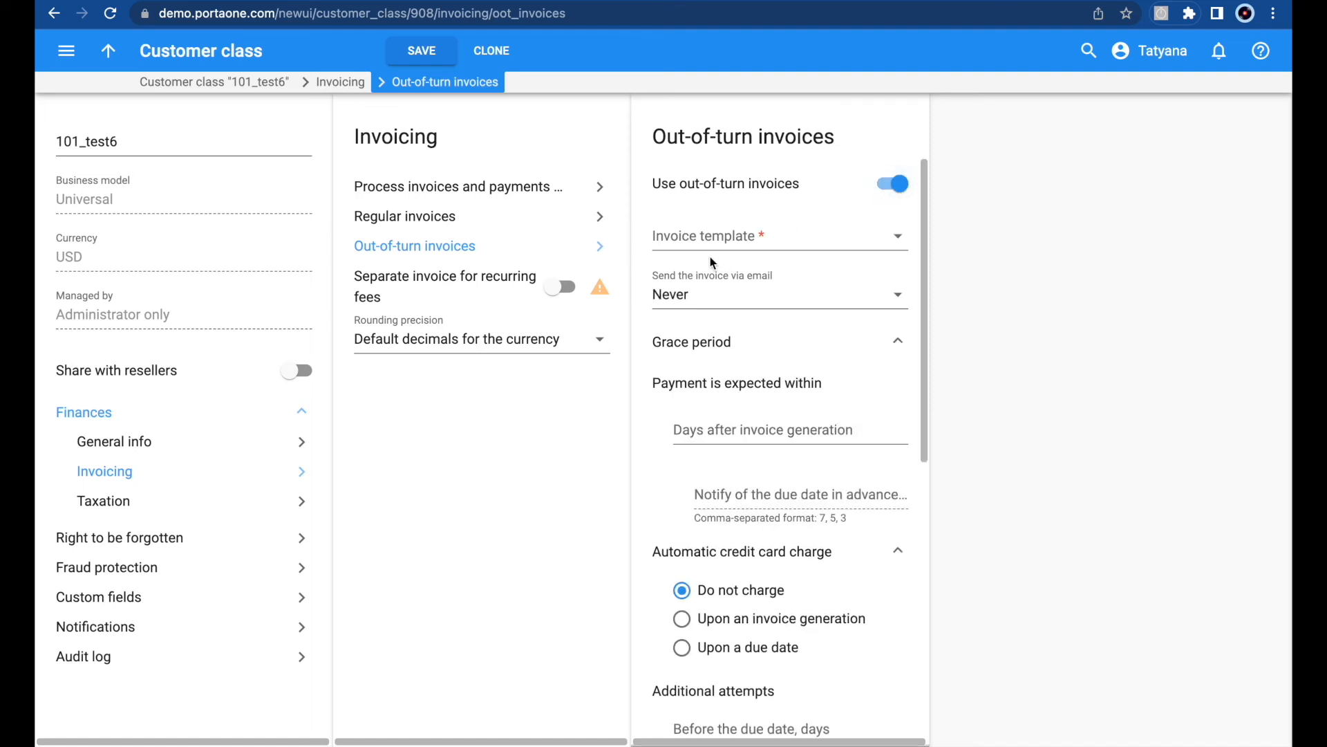
pyautogui.click(717, 248)
pyautogui.write('inv')
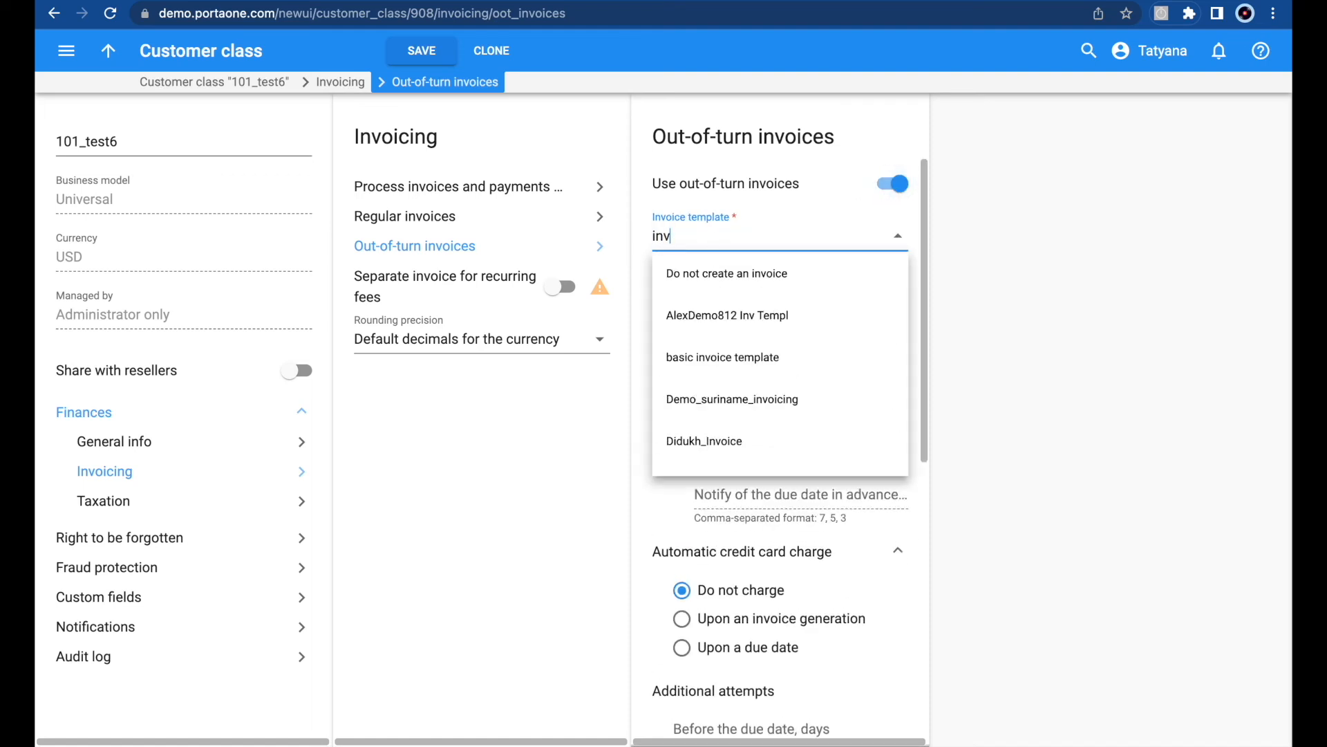
pyautogui.doubleClick(662, 236)
pyautogui.write('ip')
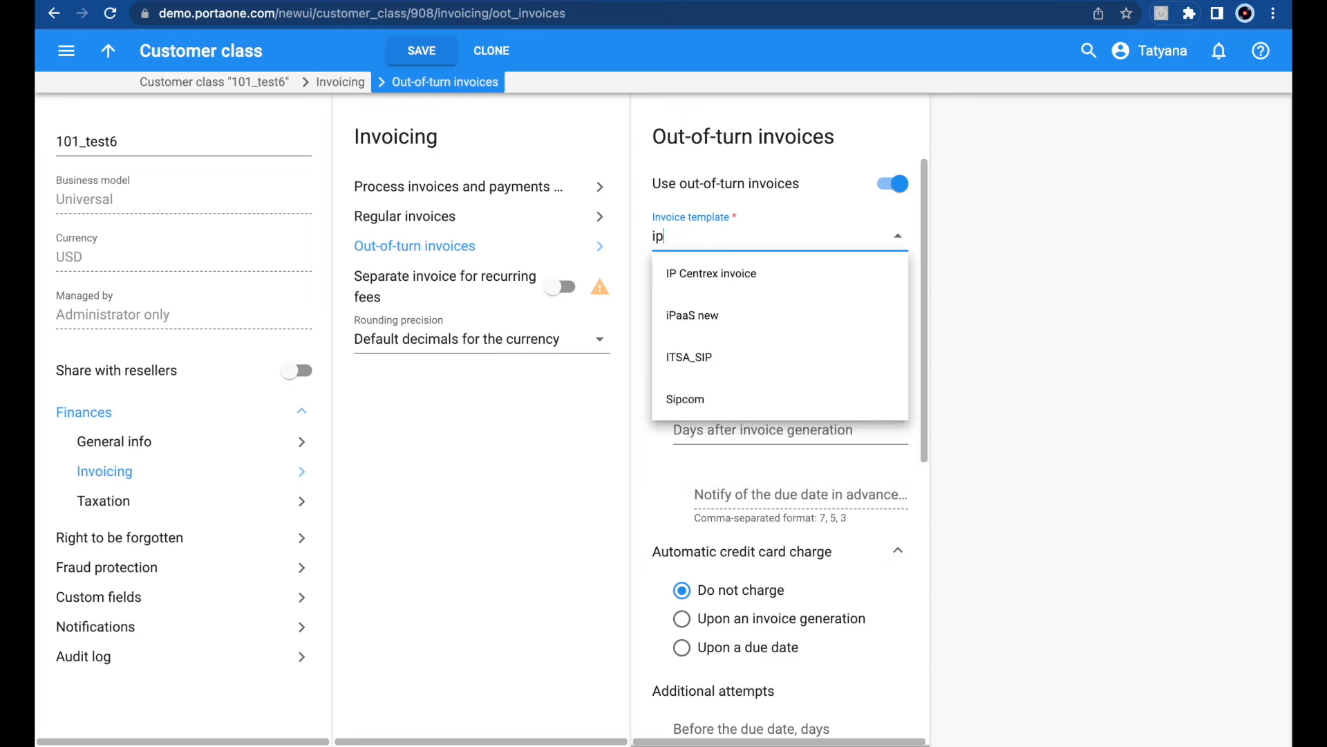
pyautogui.click(690, 314)
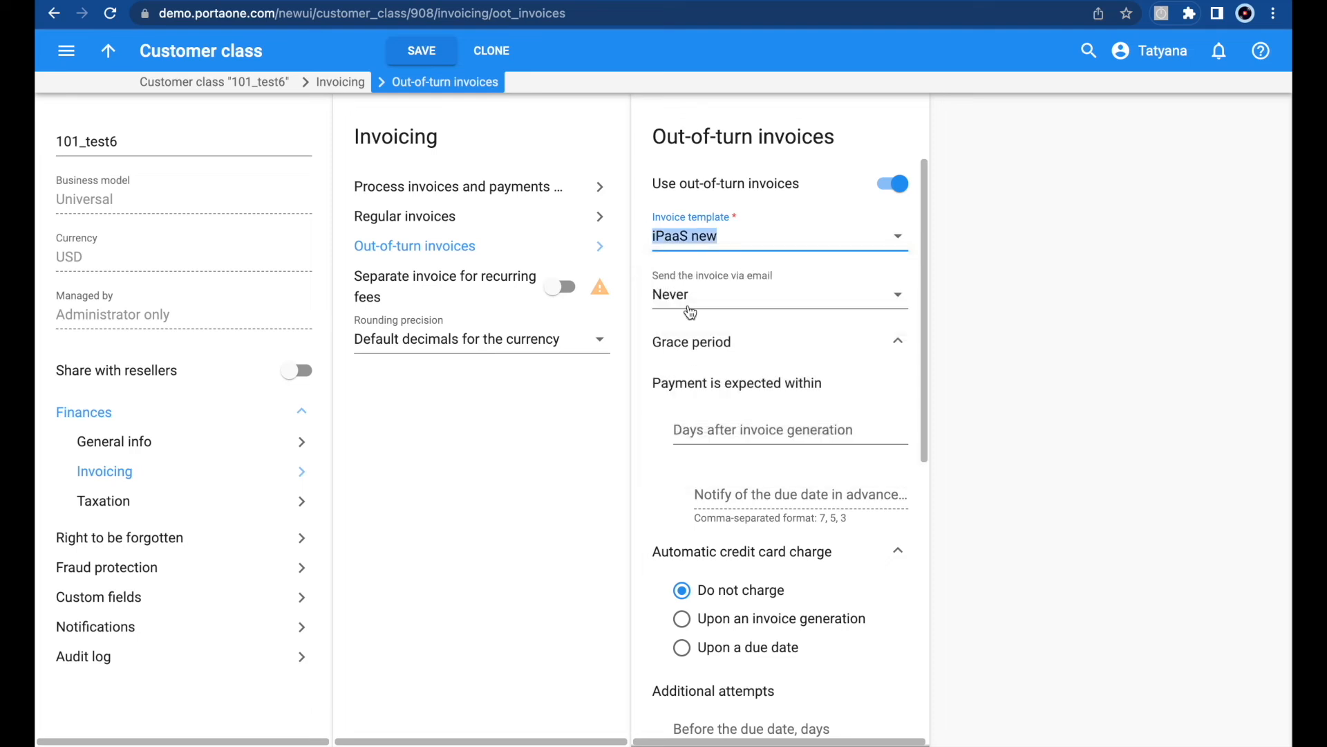
# Step: Set out-of-turn invoices to be emailed automatically, with payment expected within 30 days after invoice generation
pyautogui.click(743, 299)
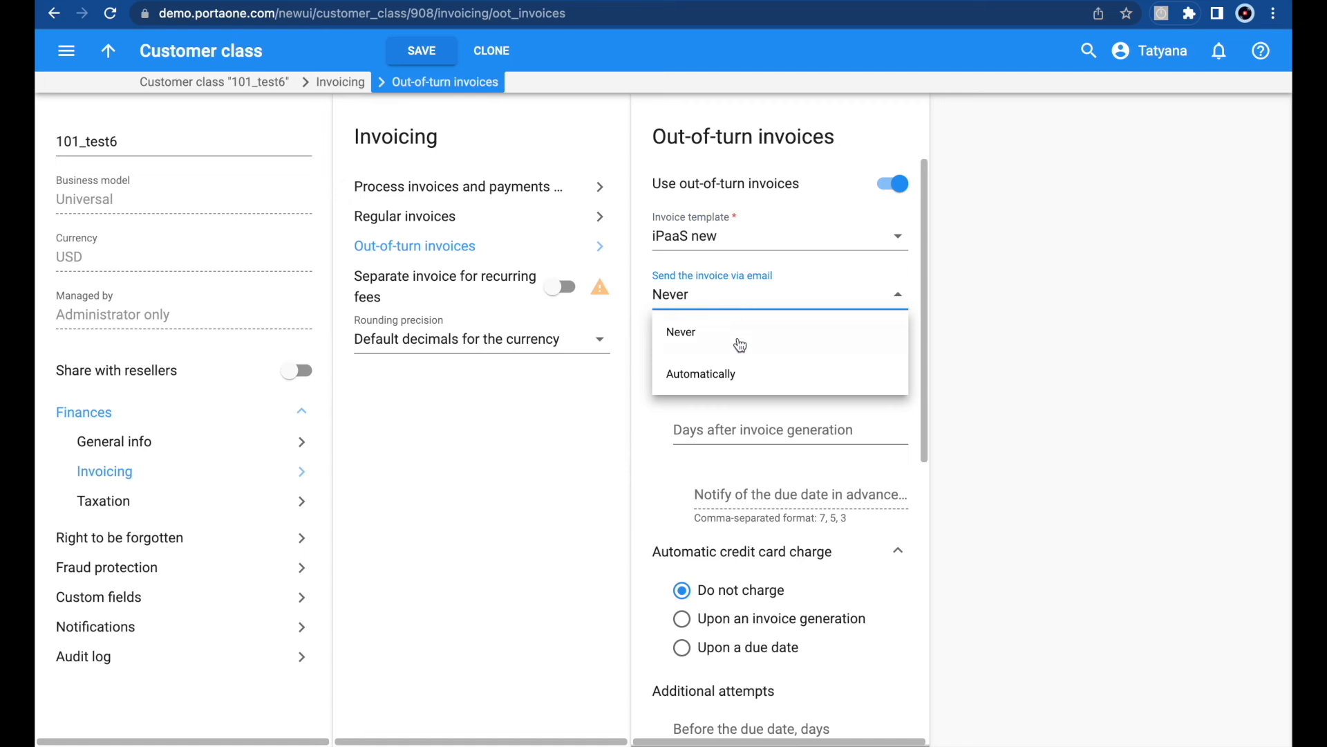
pyautogui.click(742, 374)
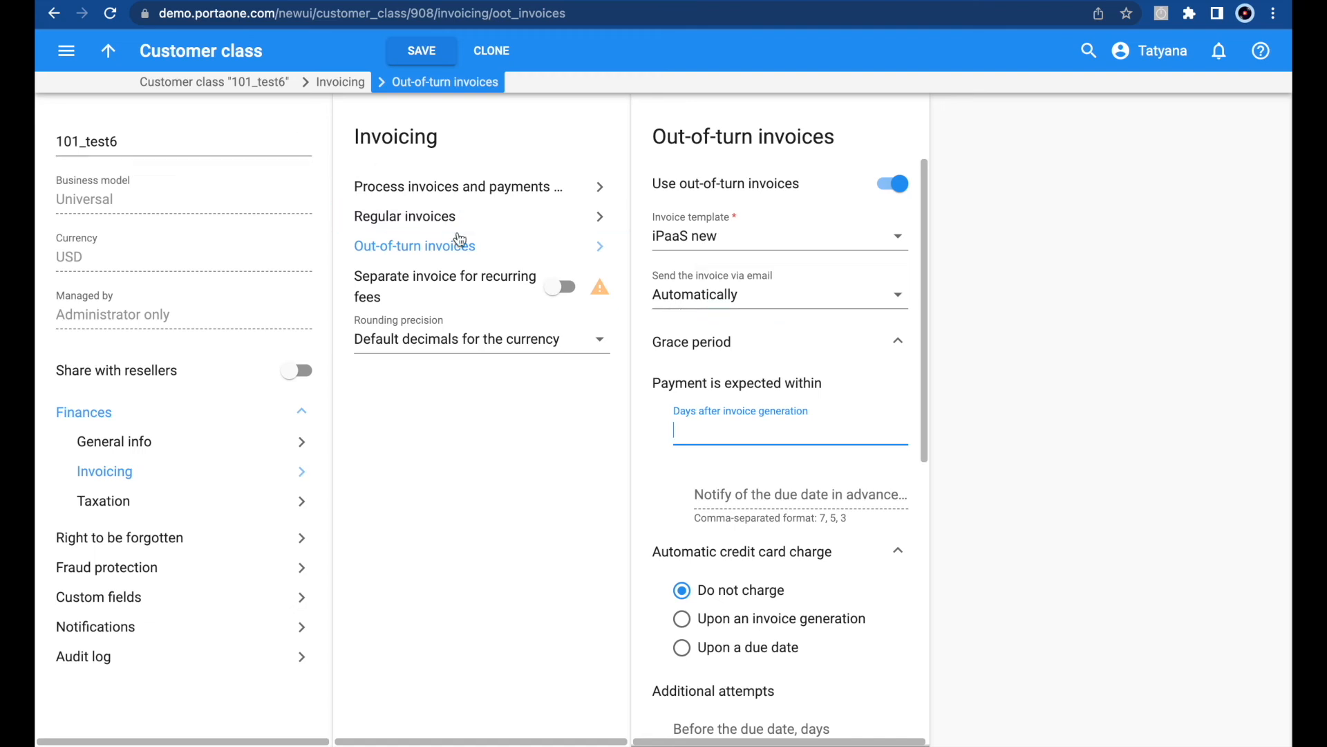
pyautogui.write('30')
# Step: For overdue out-of-turn invoices, set customer suspension to 7 days and customer termination to 60 days after the due date
pyautogui.scroll(-7, 742, 434)
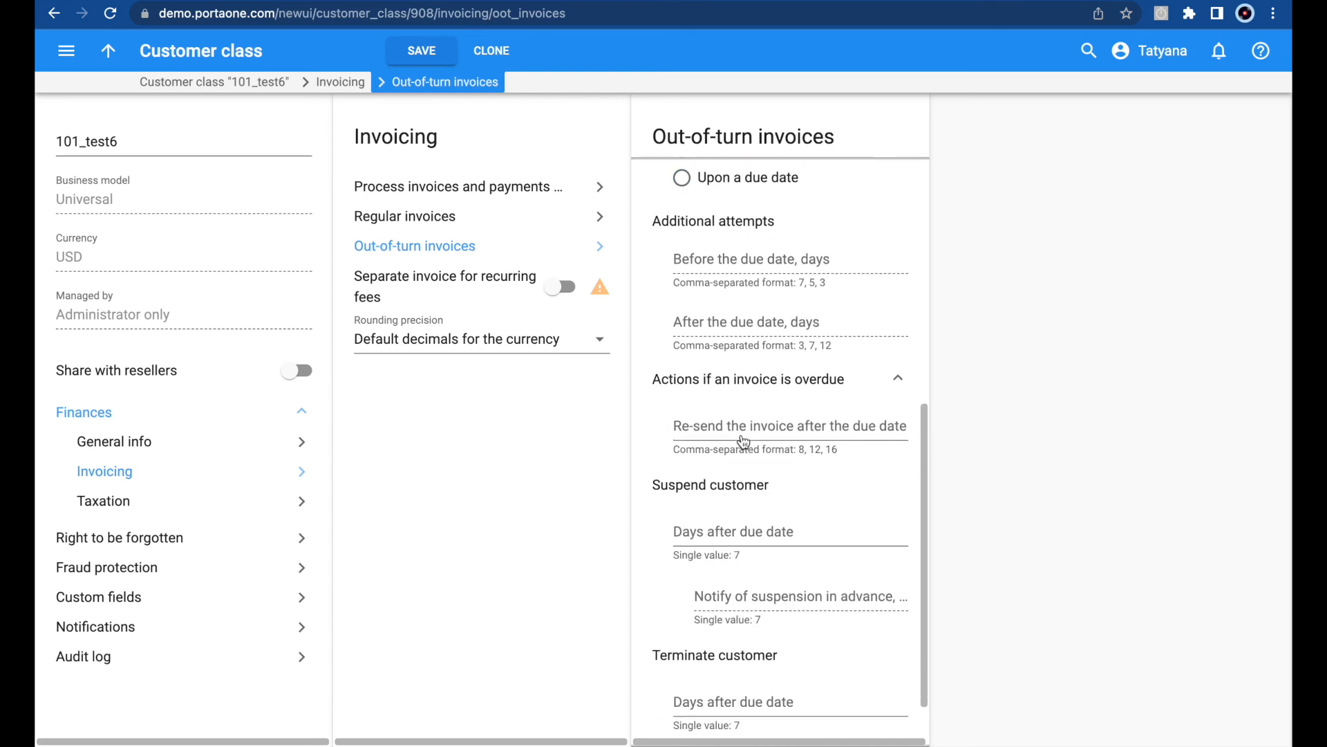
pyautogui.click(706, 543)
pyautogui.write('7')
pyautogui.scroll(-1, 780, 450)
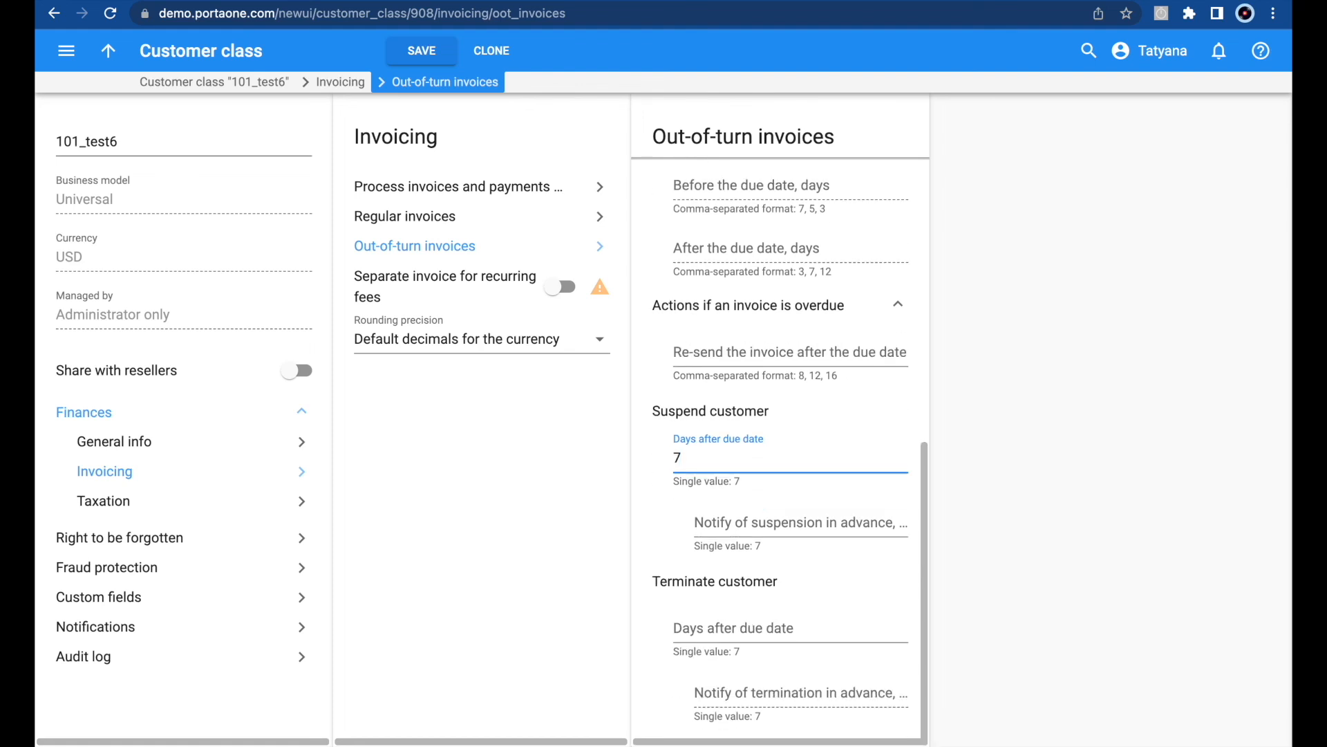
pyautogui.click(685, 625)
pyautogui.write('60')
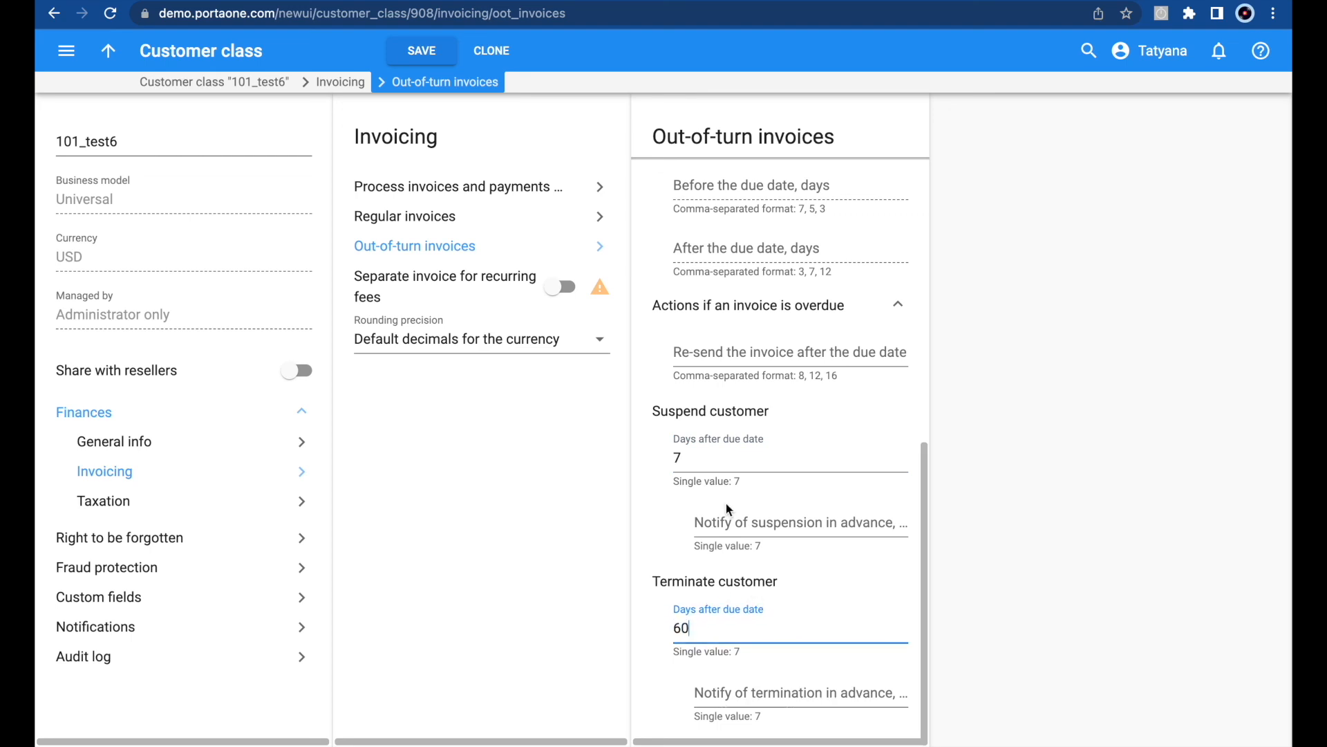
pyautogui.scroll(2, 747, 354)
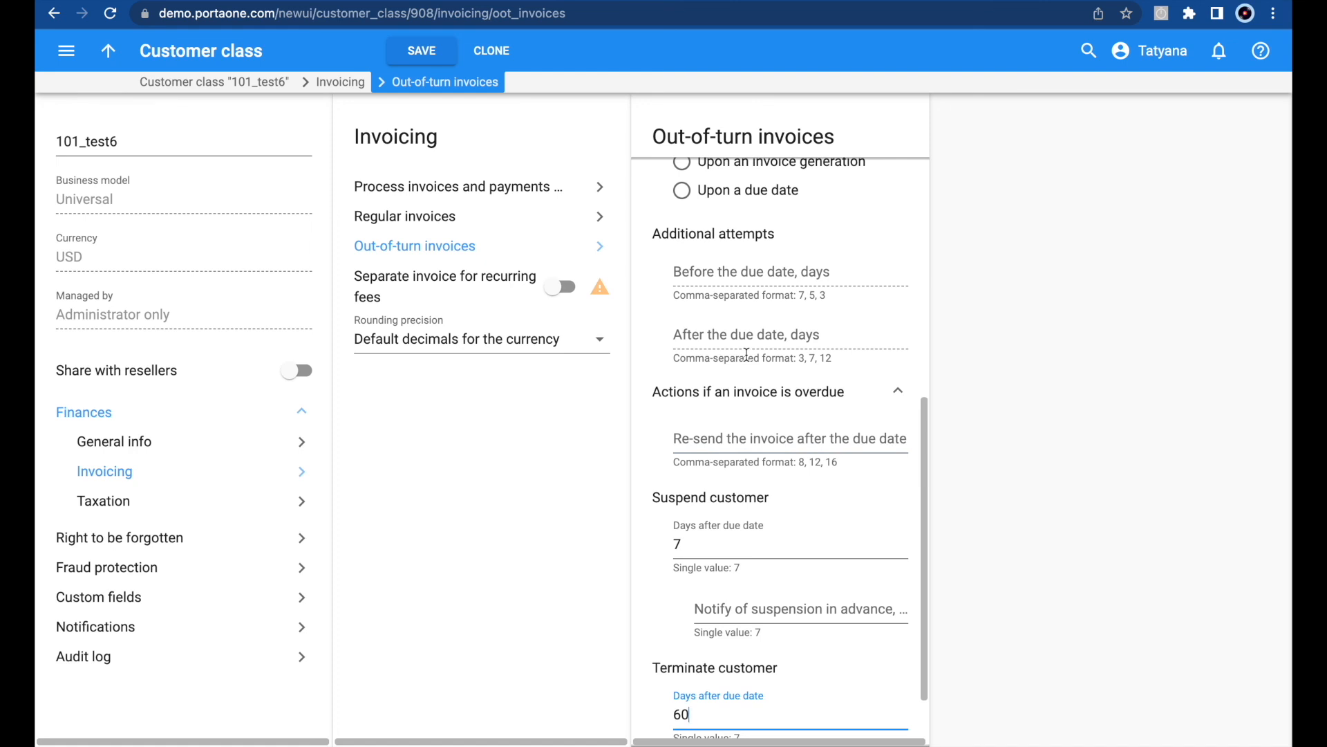
pyautogui.scroll(10, 747, 353)
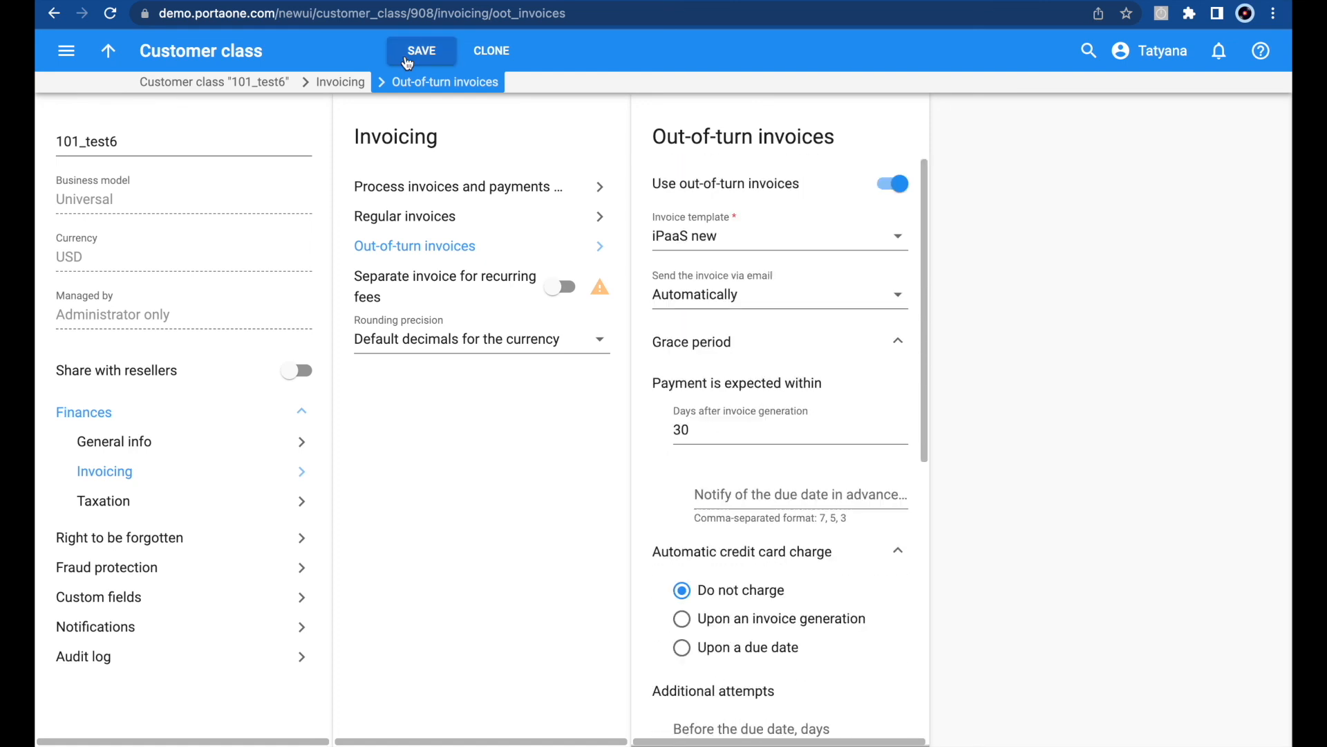